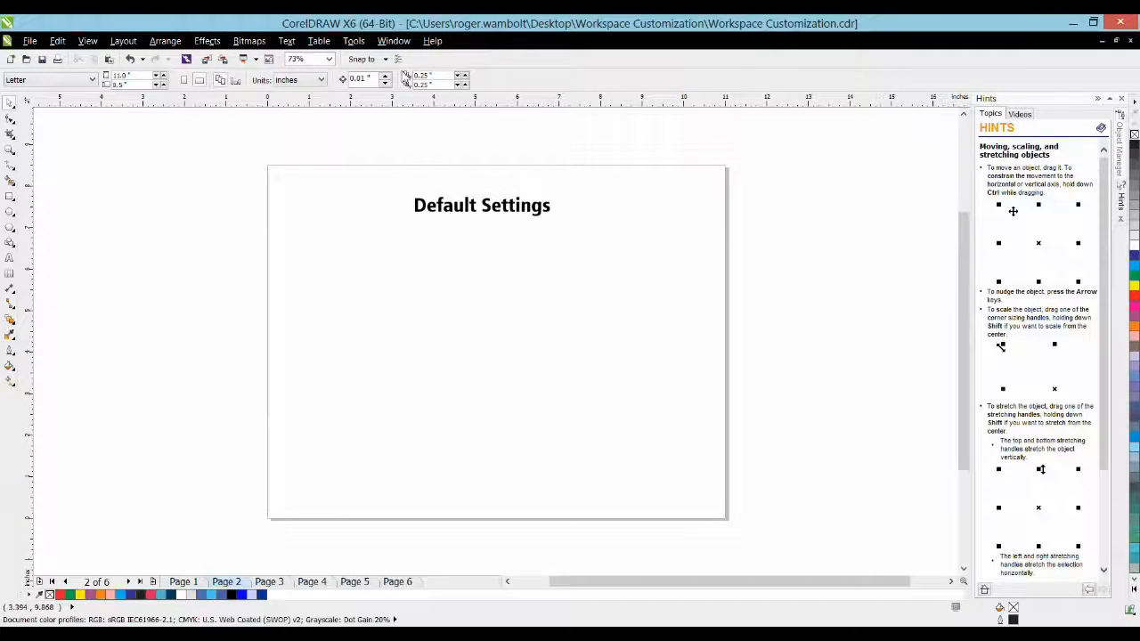
- Open the Object Styles docker and expand its Default Object Properties
click(393, 43)
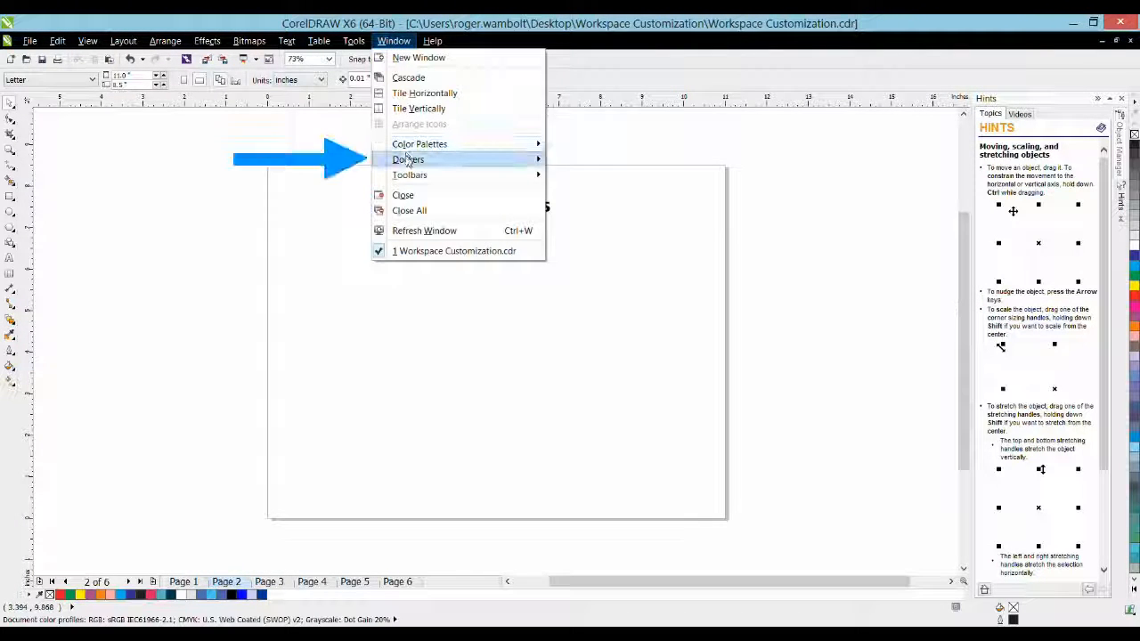
mouse_move(407, 161)
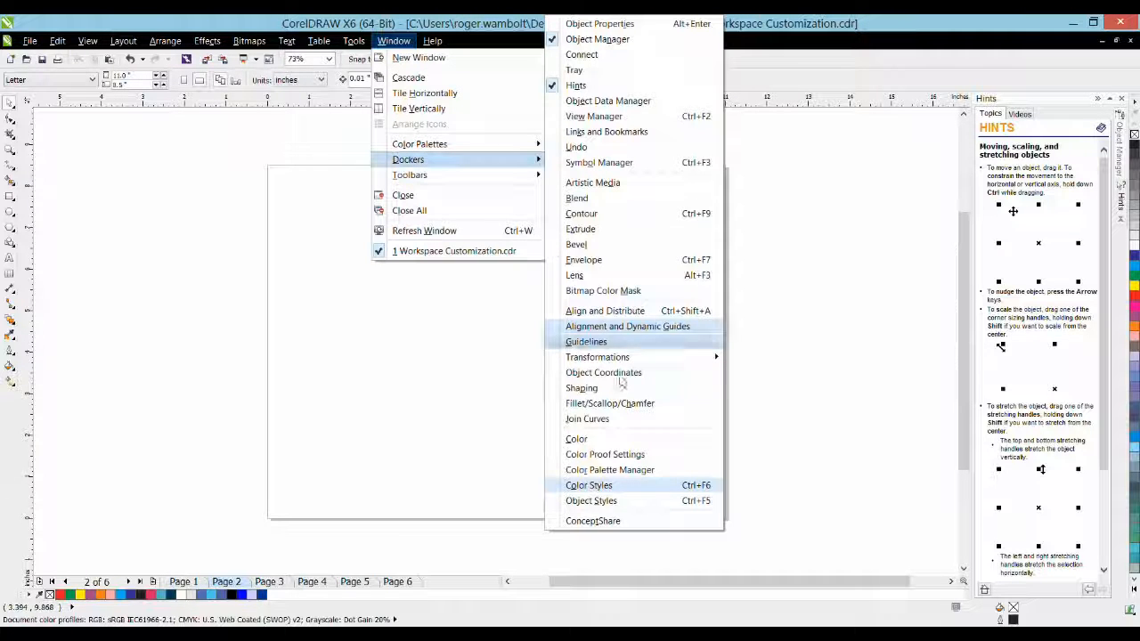
click(618, 502)
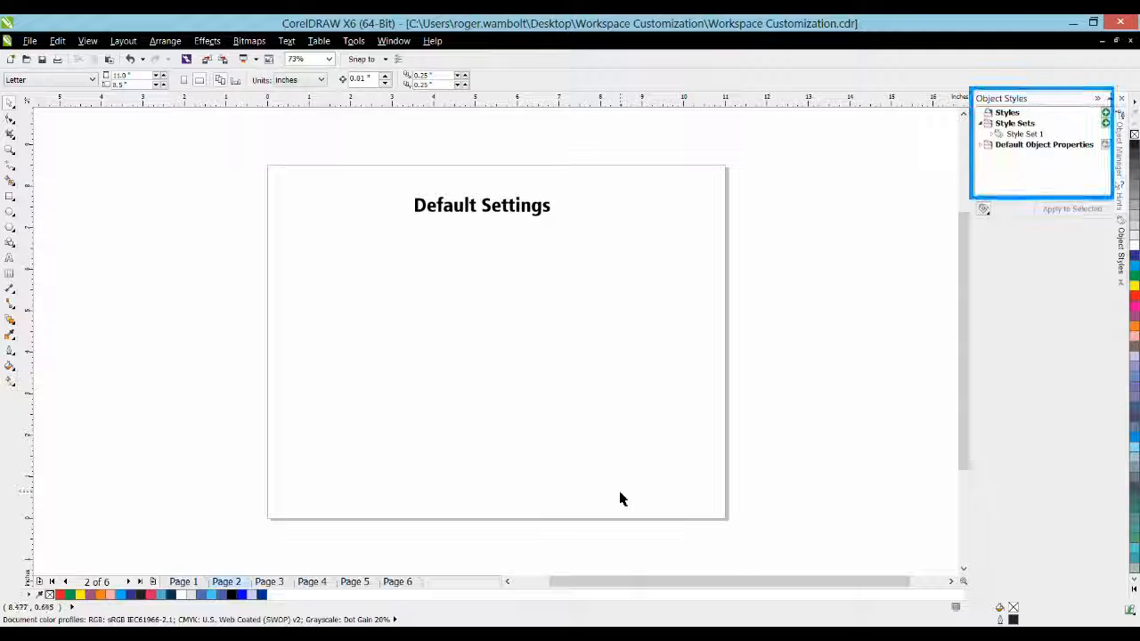
click(980, 146)
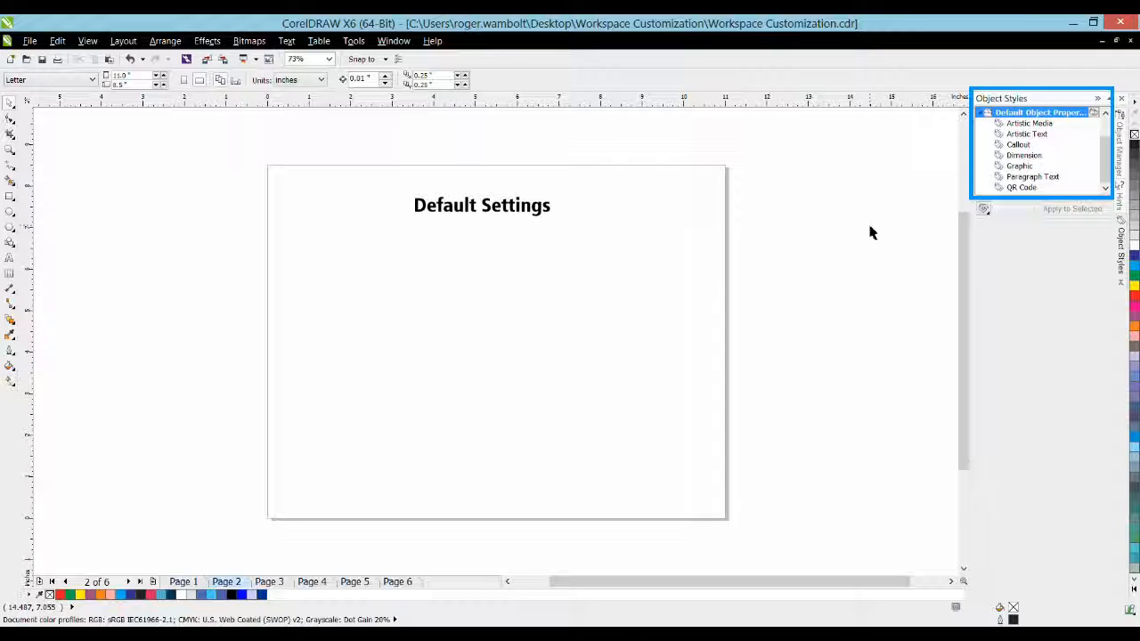
- Set the default Artistic Text style to the Arial Black font with a red uniform fill
click(1022, 136)
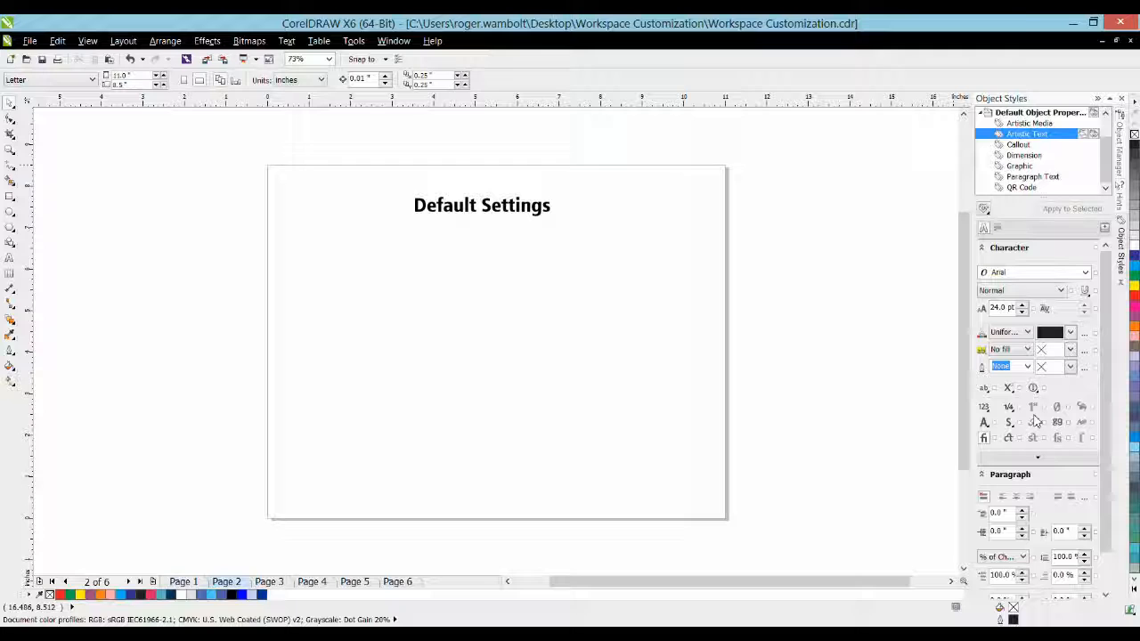
click(1085, 272)
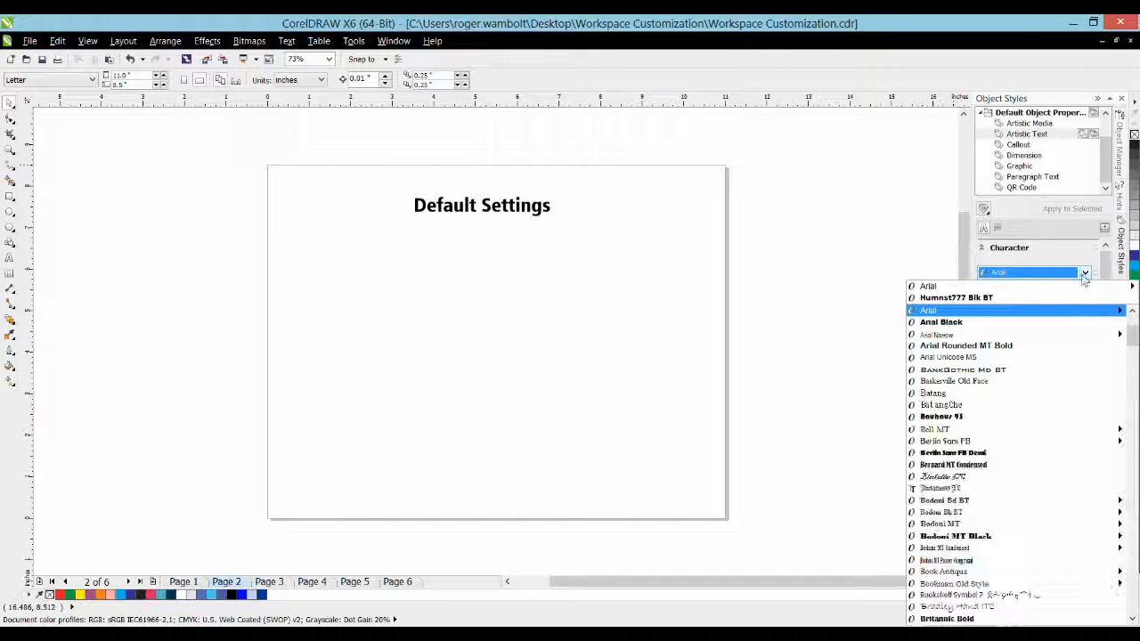
click(956, 321)
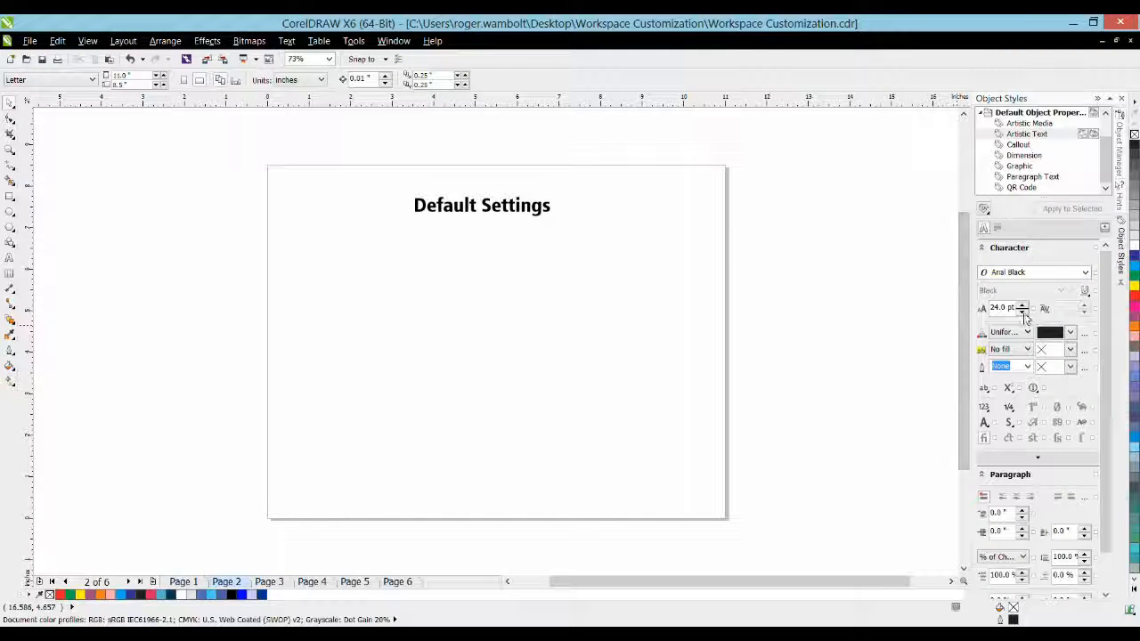
click(1071, 335)
click(1079, 356)
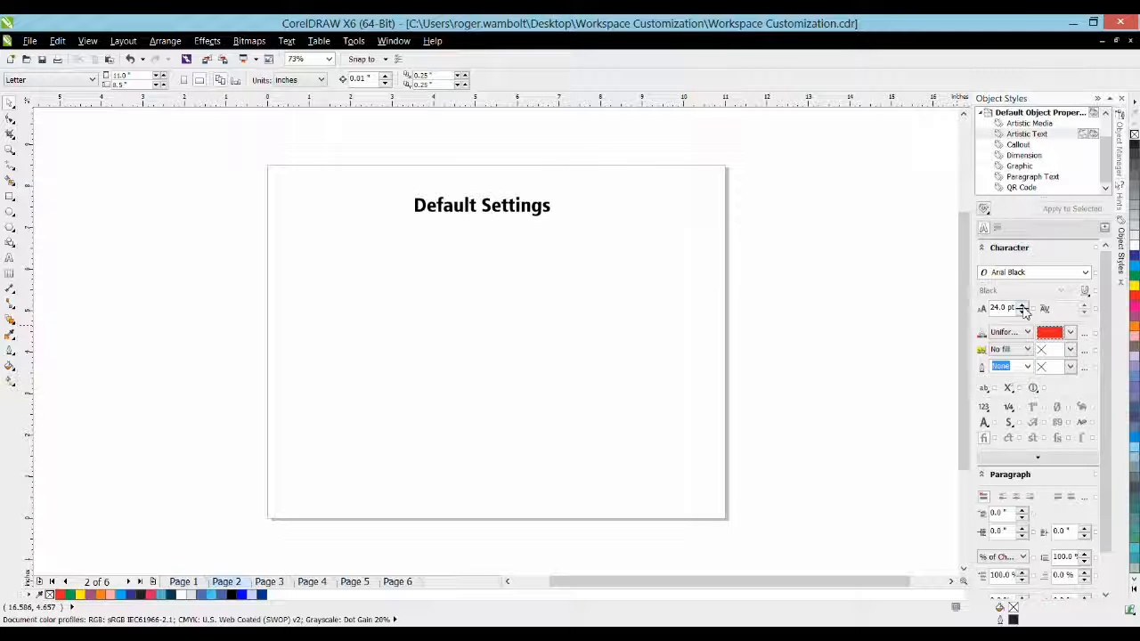
- Add the artistic text "Artistic Text" on the page, below and to the left of the Default Settings heading
click(9, 258)
click(366, 346)
text(Artis)
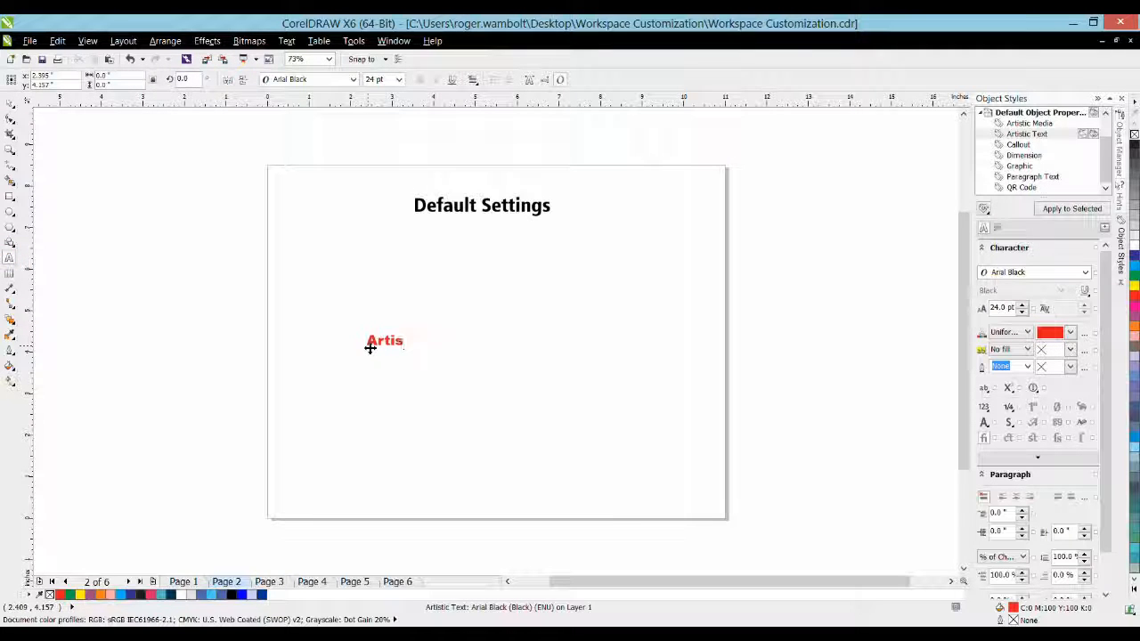
text(tic Text)
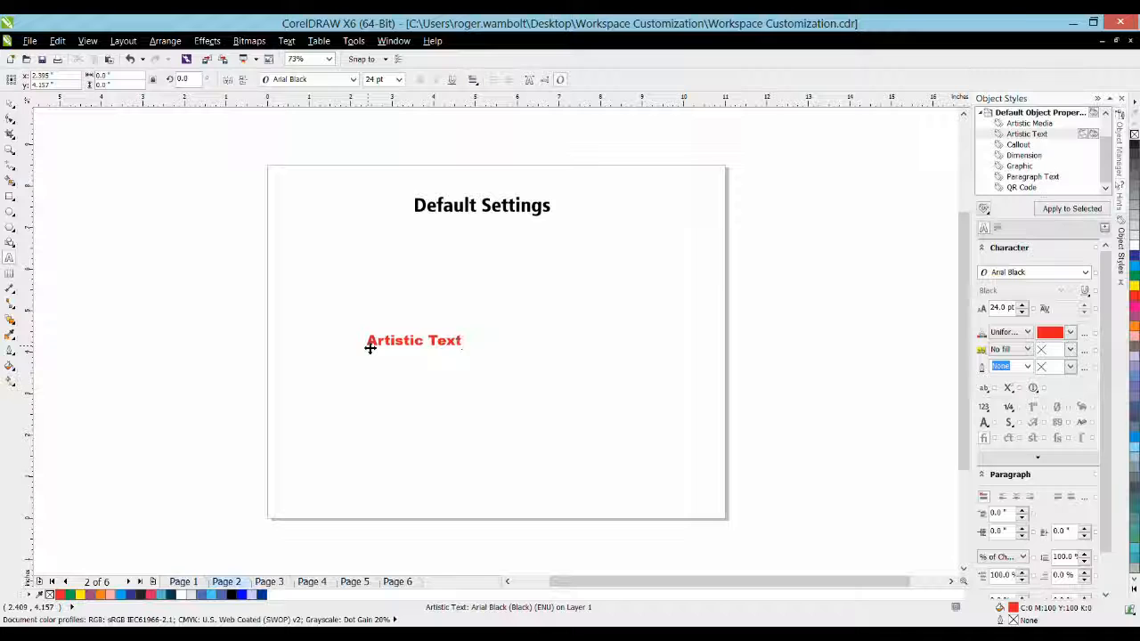
key(ctrl+space)
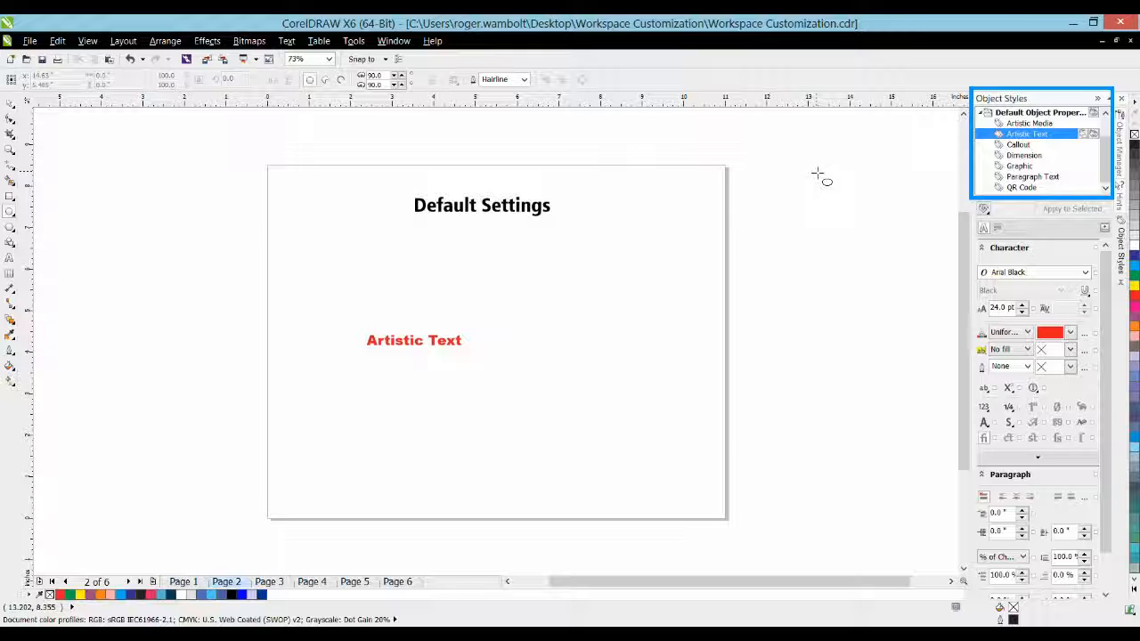
- Set the default Graphic style's outline to 3.0 pt wide, blue, with a dashed line style
click(1015, 168)
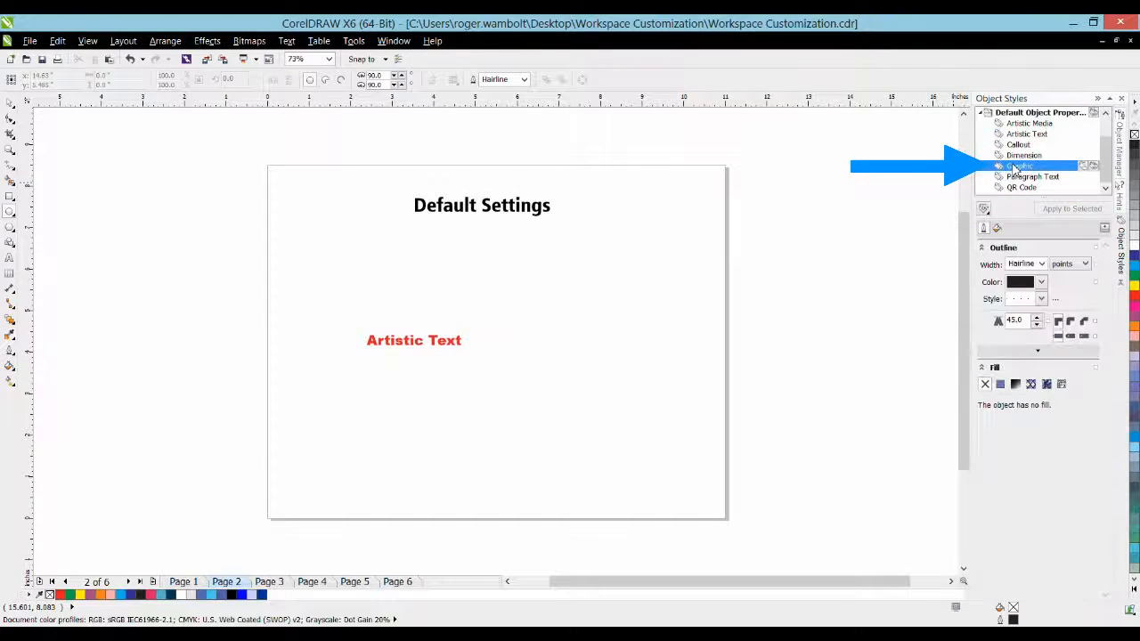
click(1040, 264)
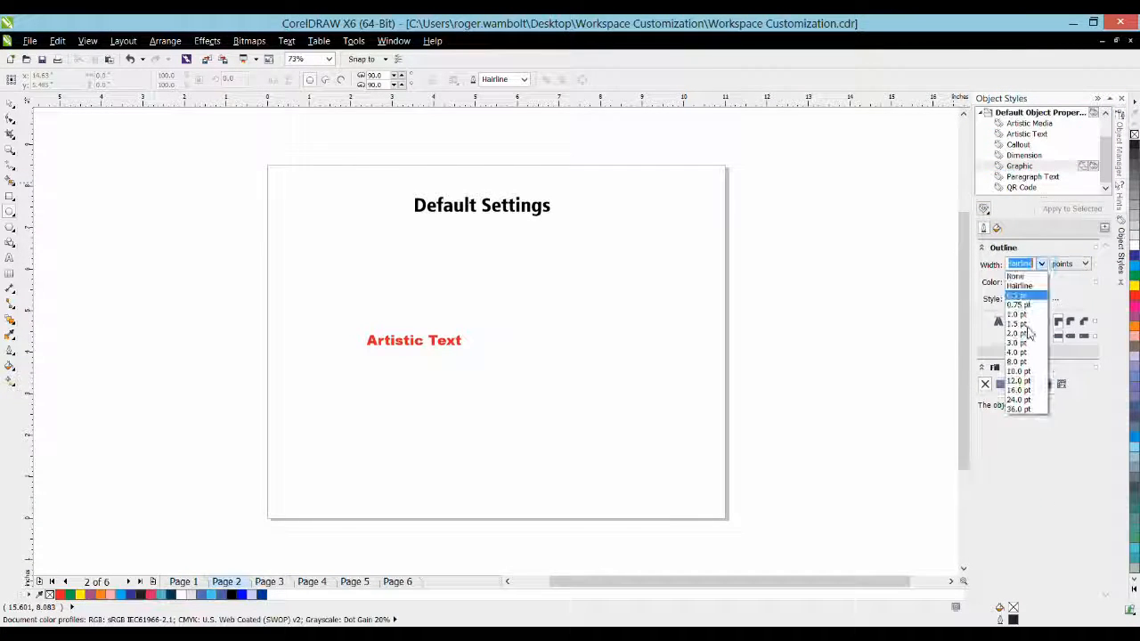
click(1022, 343)
click(1041, 282)
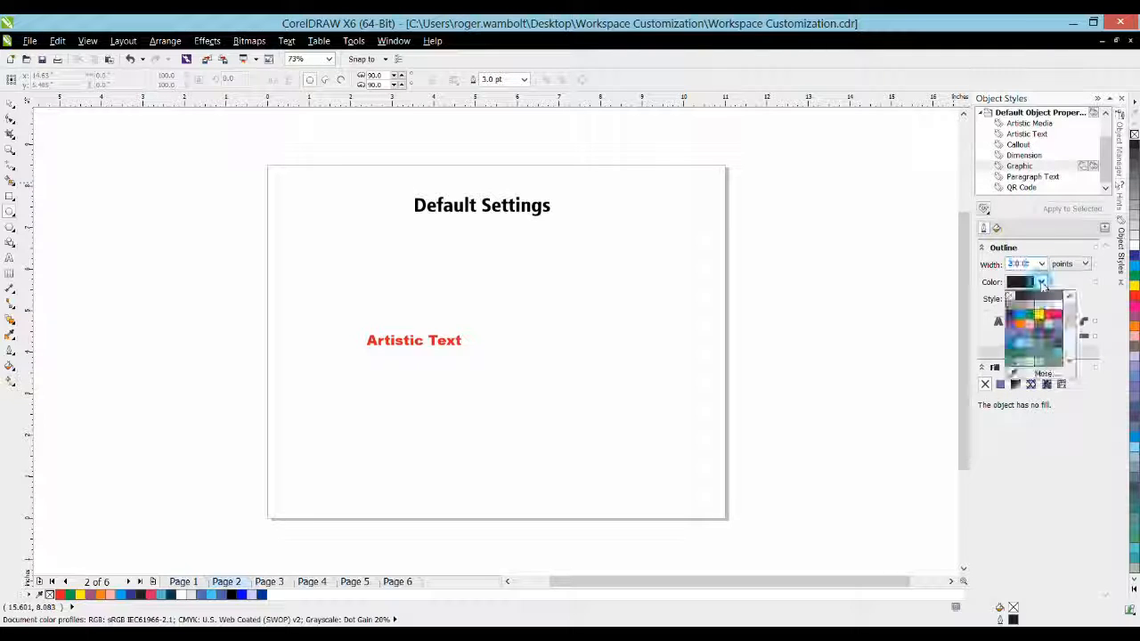
click(1041, 303)
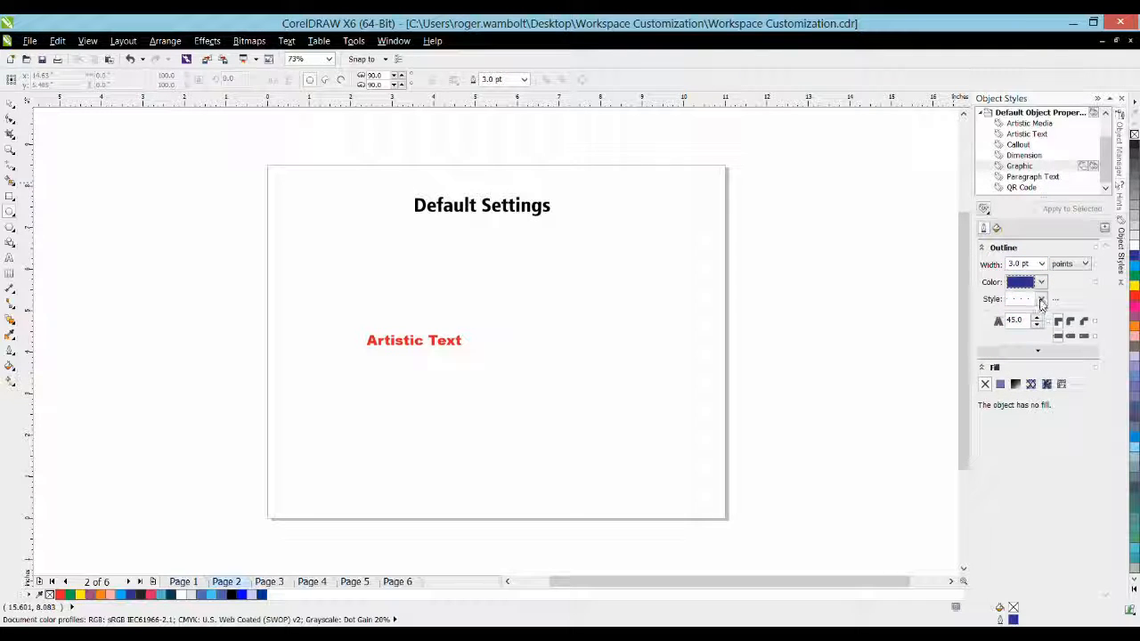
click(1041, 300)
click(1059, 329)
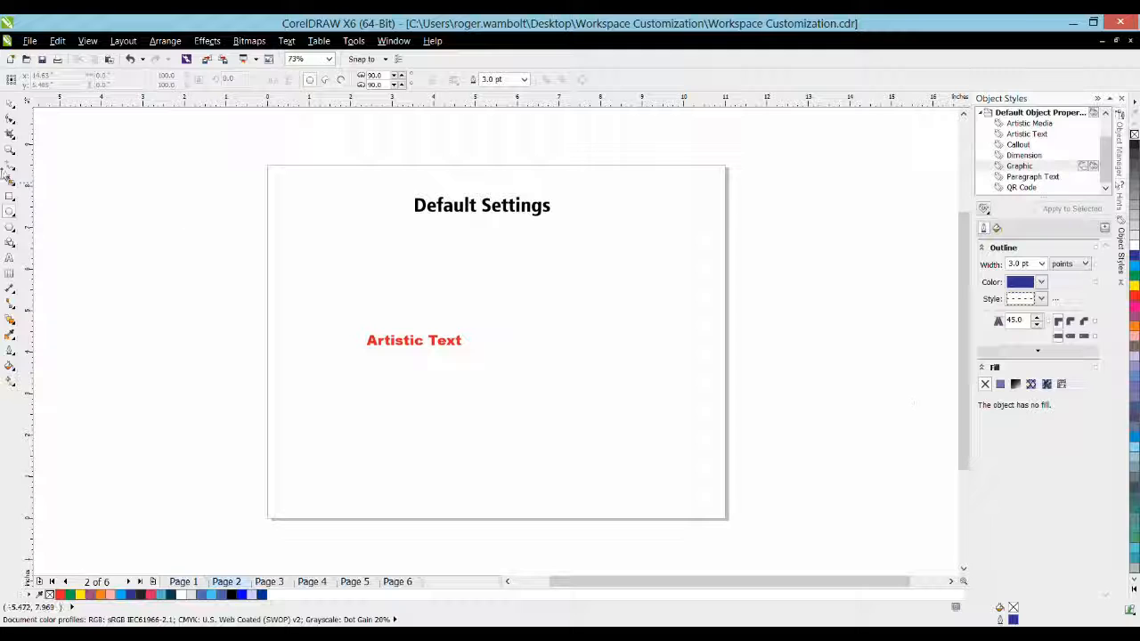
- Draw an ellipse about 4.5 by 3.5 inches to the right of the red artistic text
drag(503, 259, 692, 406)
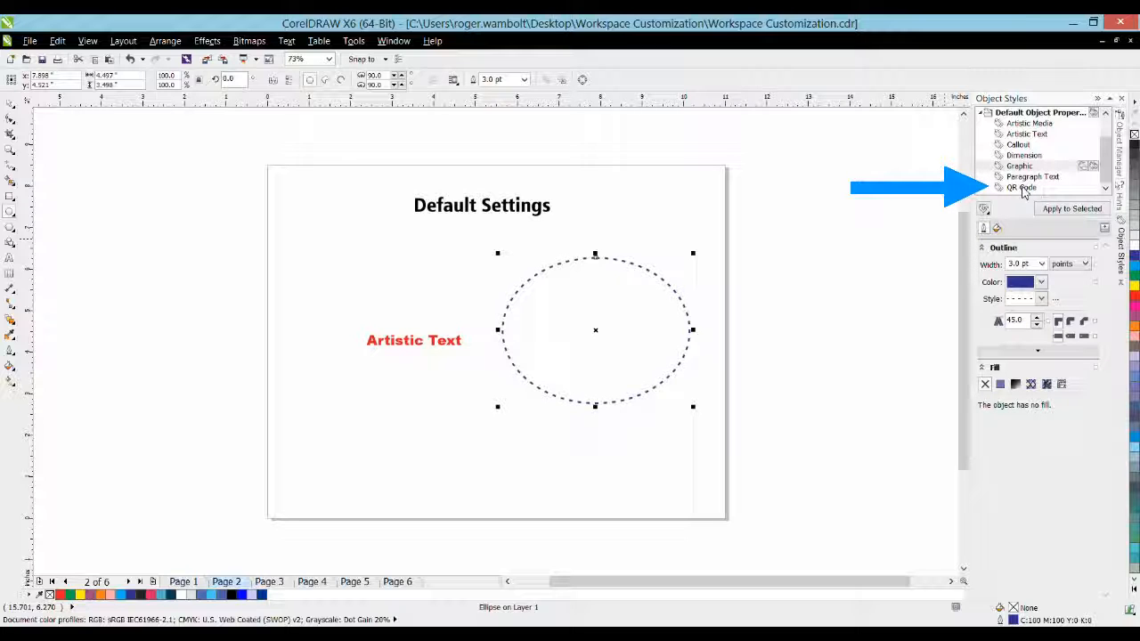
mouse_move(1024, 190)
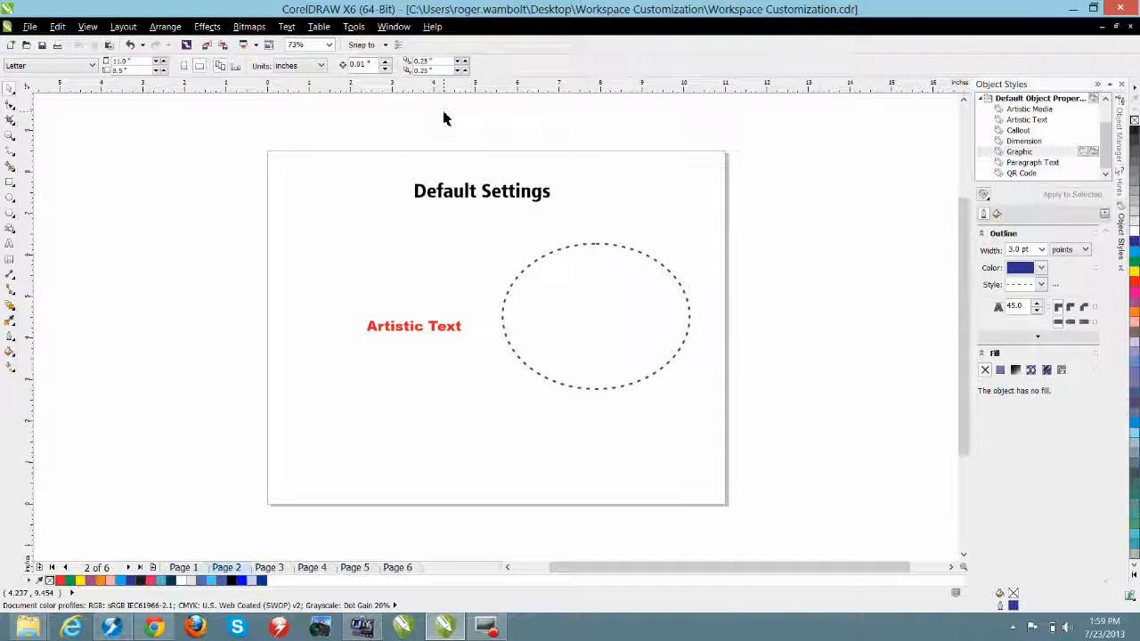
- Go to page 3, Custom Toolbars, and unlock the toolbars
key(Page_Down)
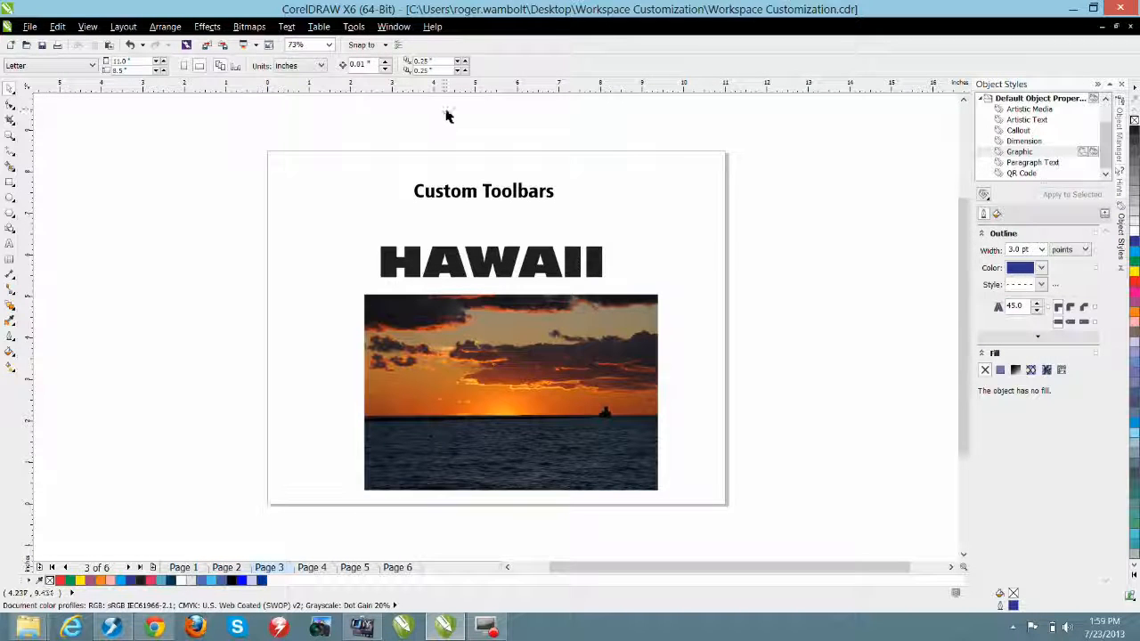
right_click(610, 72)
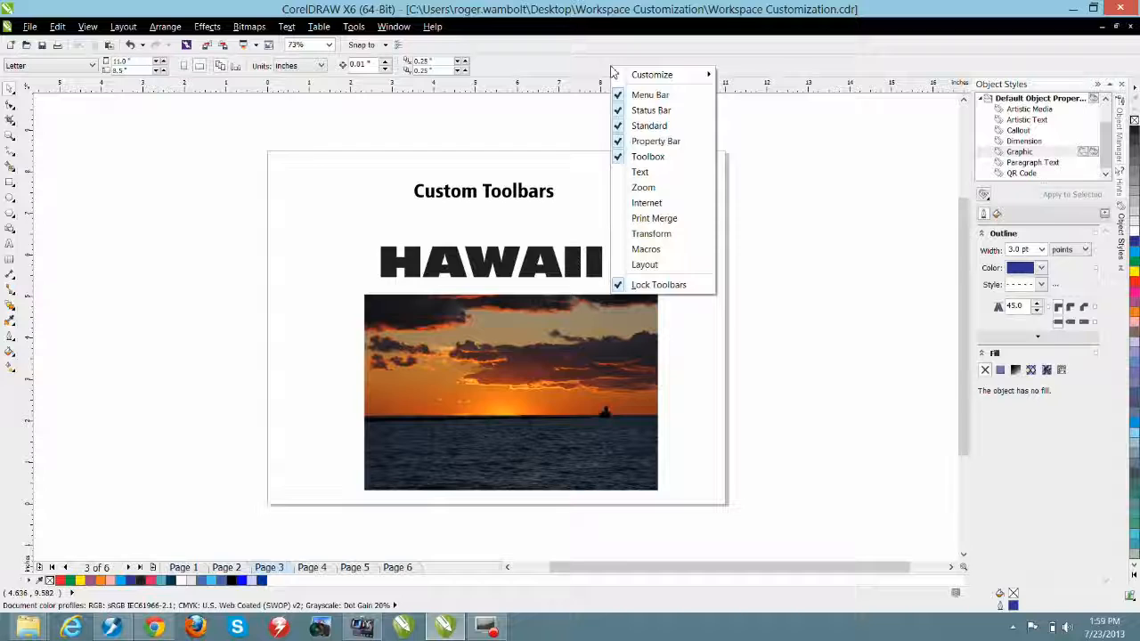
mouse_move(632, 80)
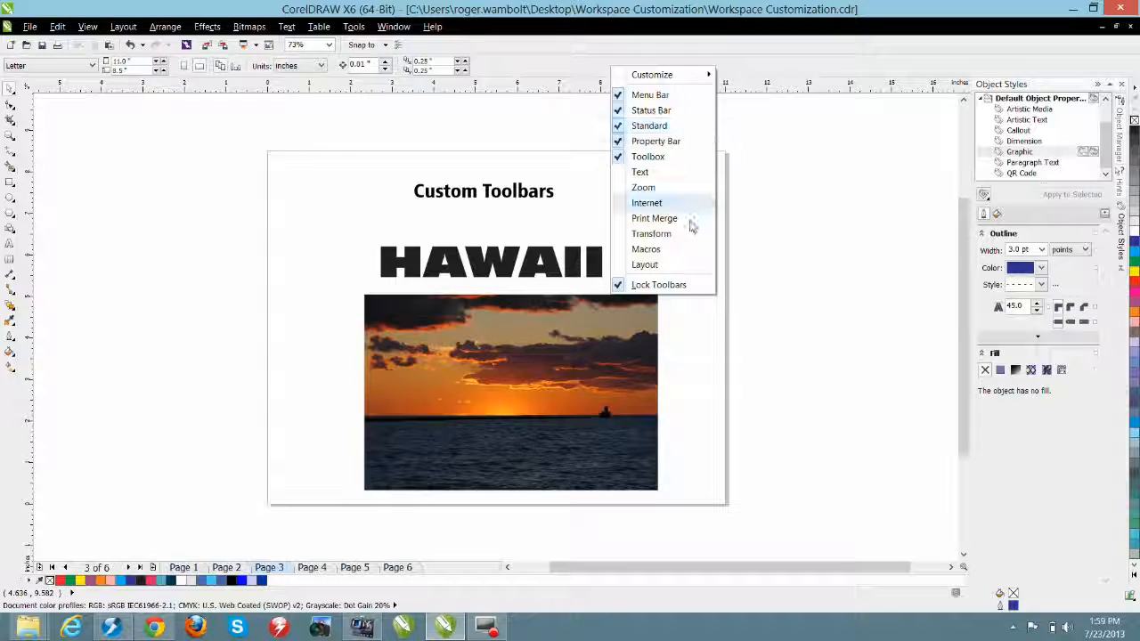
click(645, 287)
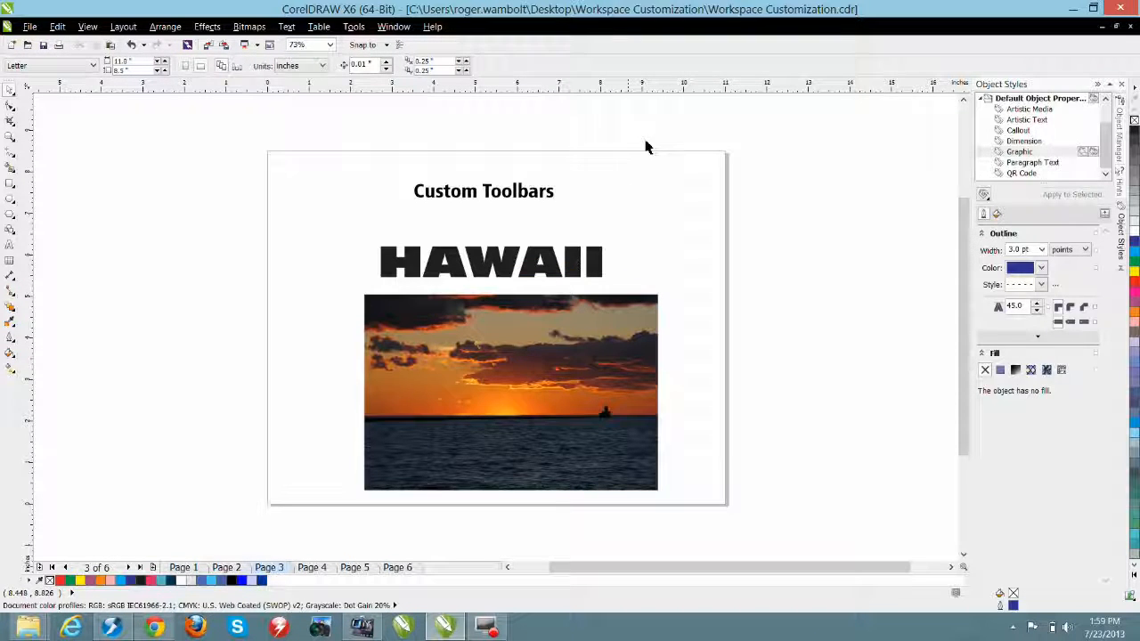
- Show the Layout toolbar and dock it in the same row as the Property Bar
right_click(664, 68)
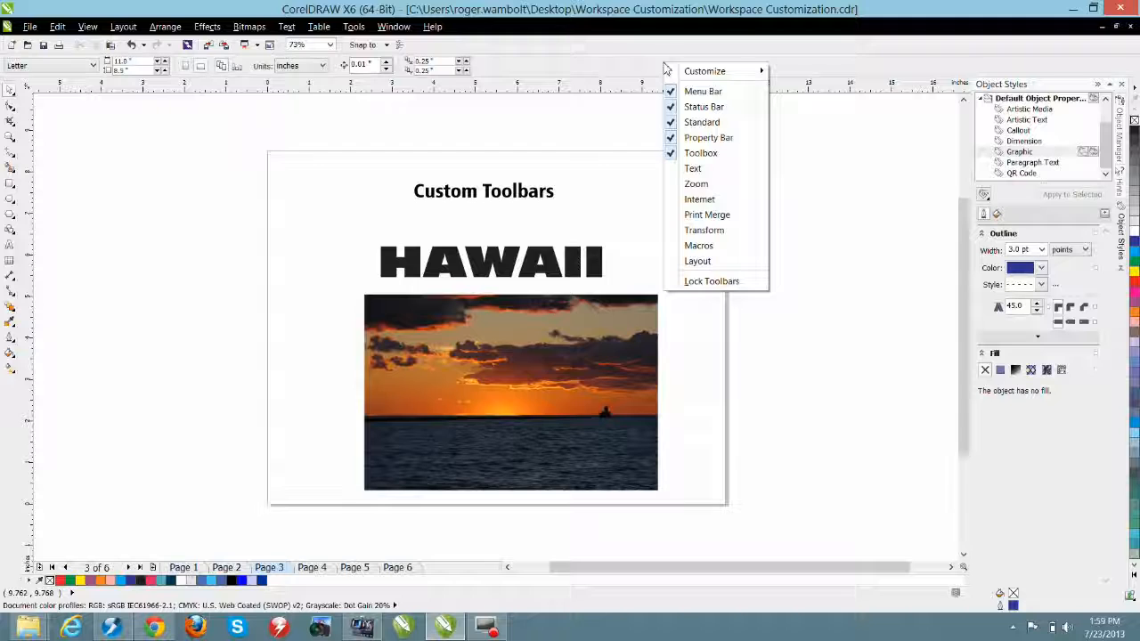
click(698, 261)
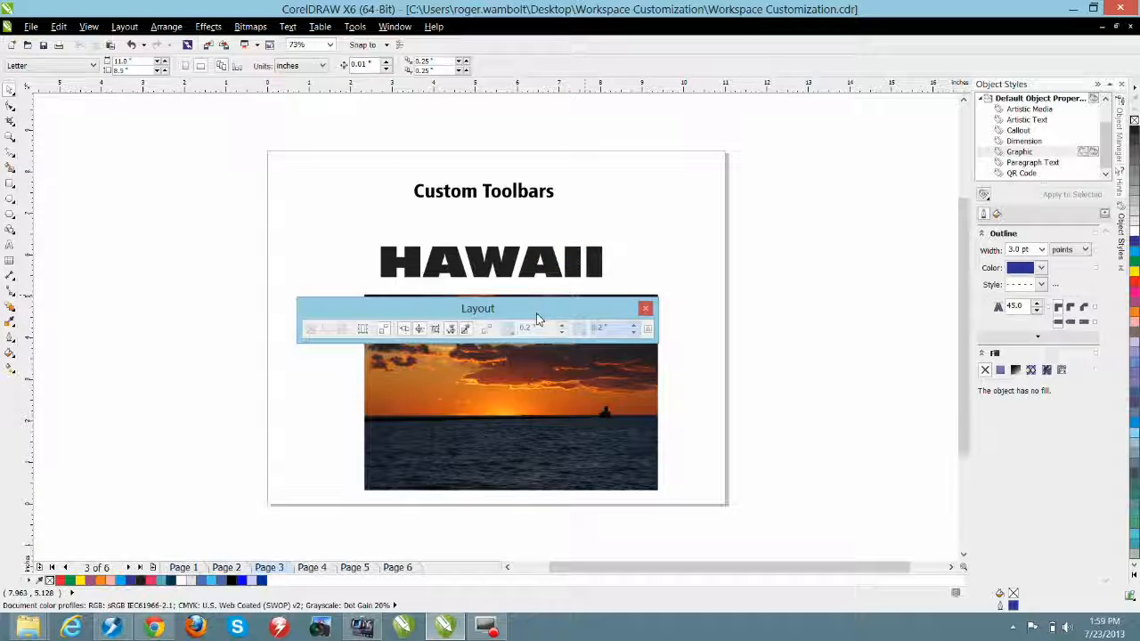
drag(537, 319, 776, 62)
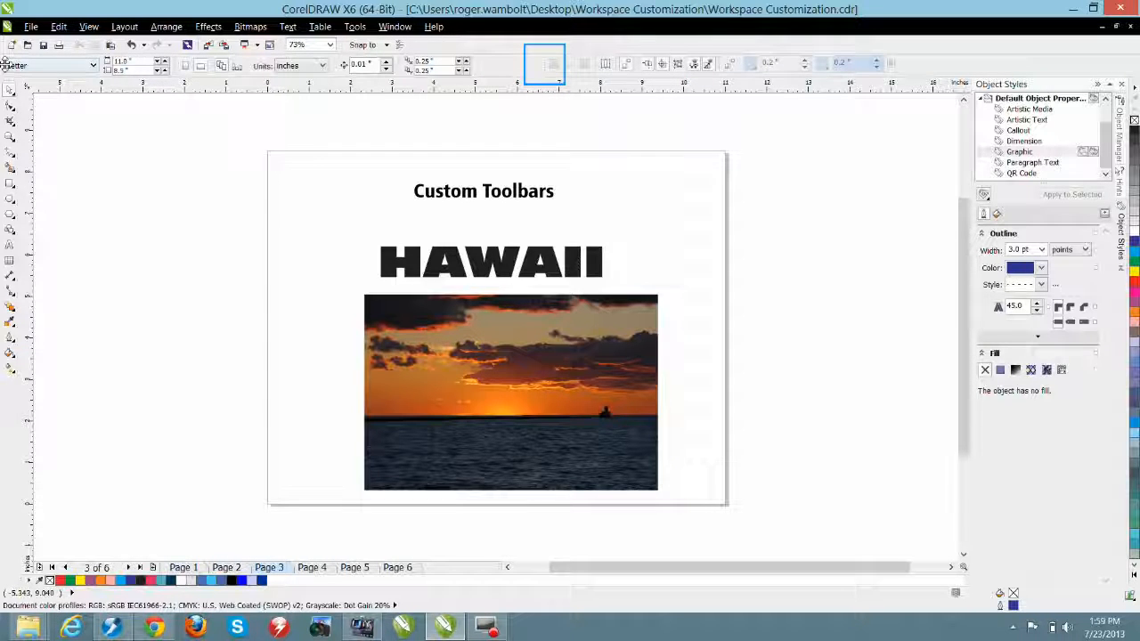
- Undock the Property Bar to float over the page, and return it to its docked place
drag(240, 177, 264, 177)
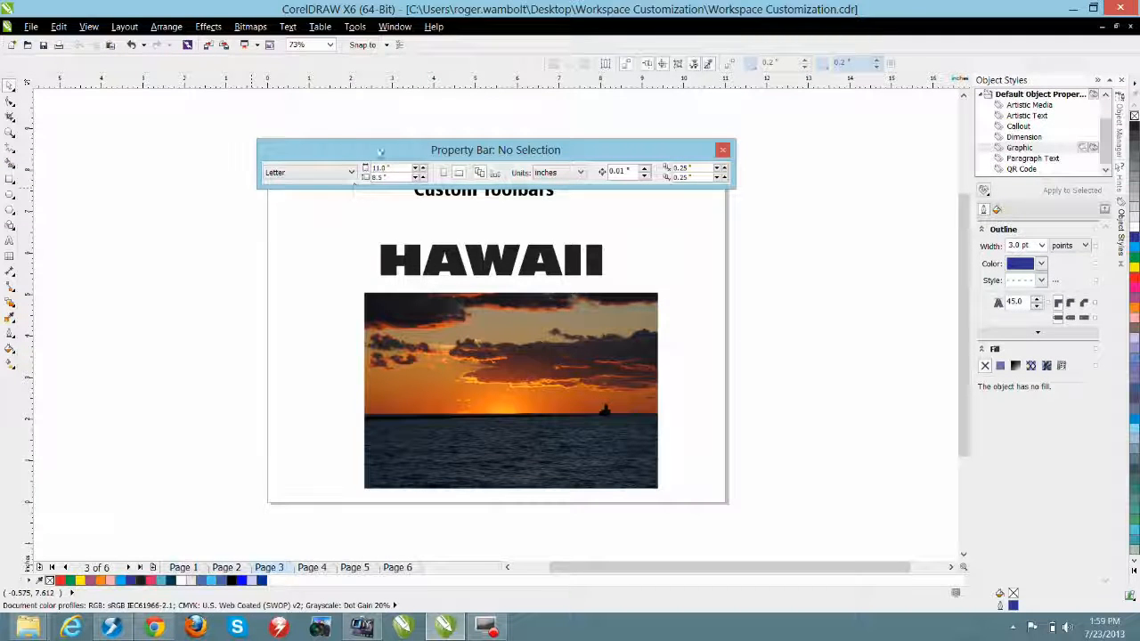
double_click(498, 152)
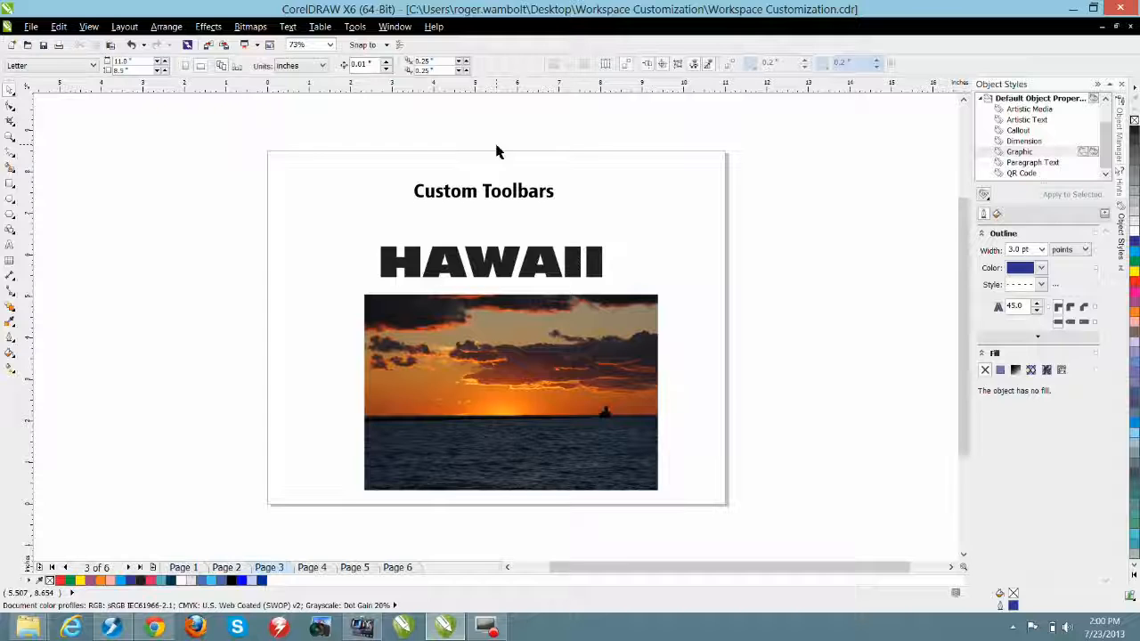
- Tear off the interactive tools flyout as a floating toolbar and widen it to a single row of tools
click(10, 308)
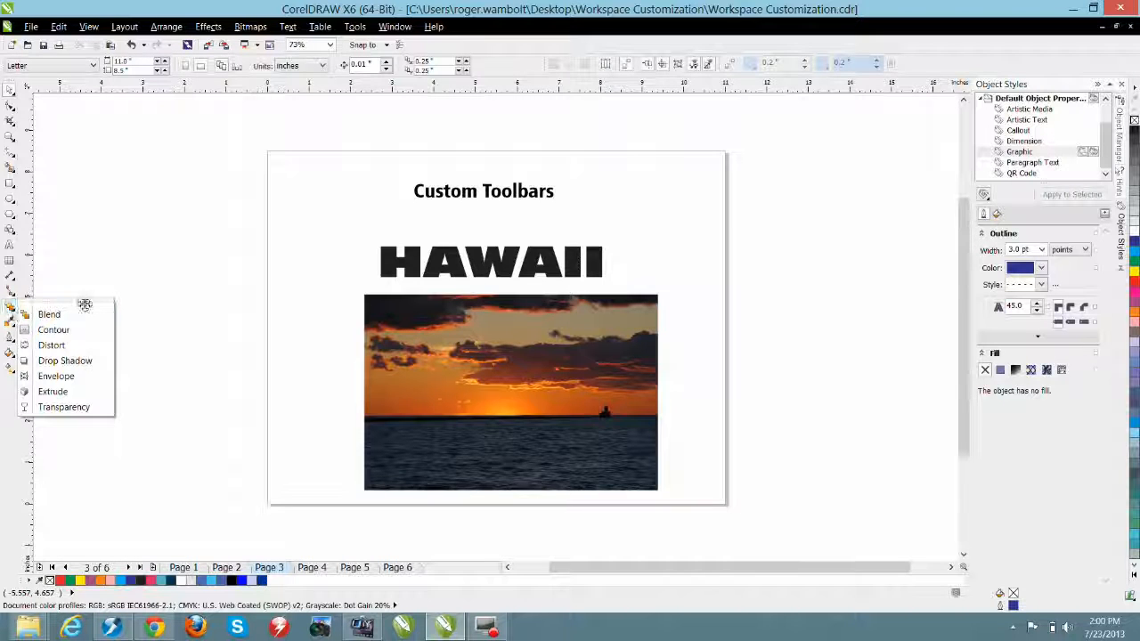
drag(76, 302, 203, 272)
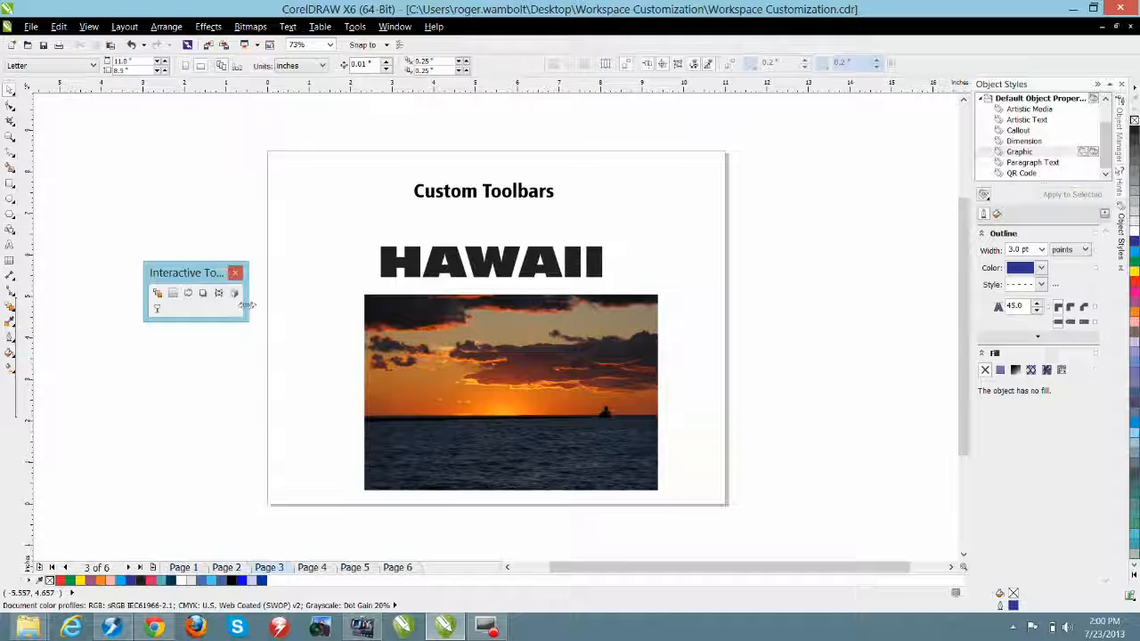
drag(248, 304, 333, 313)
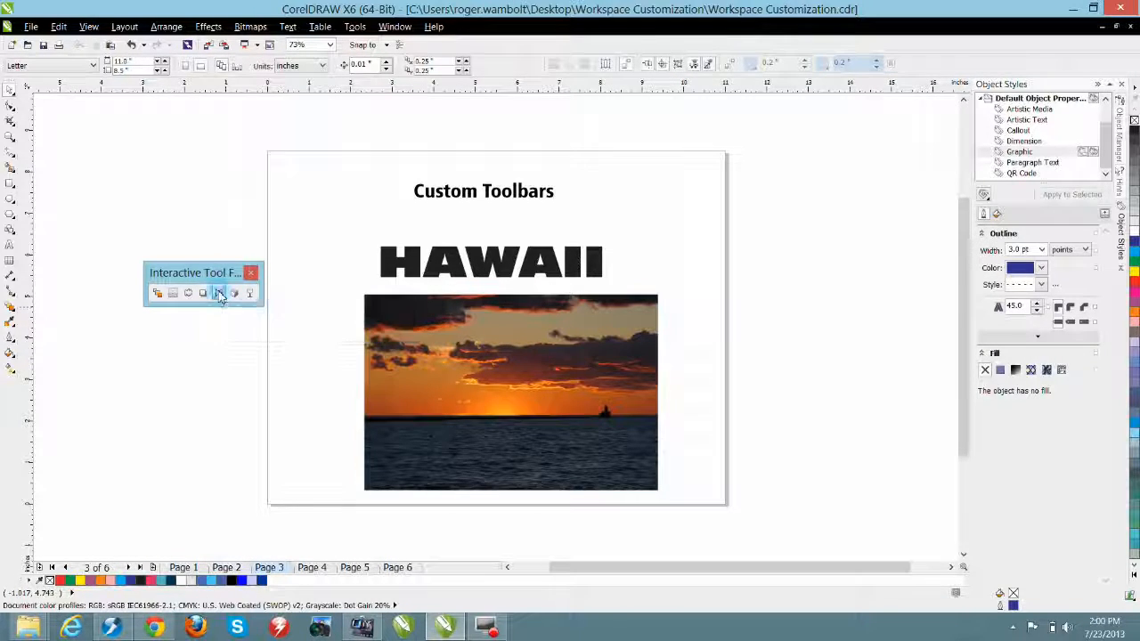
- Create a new floating toolbar on the page by copying the Envelope and Drop Shadow tools into it
drag(278, 250, 306, 191)
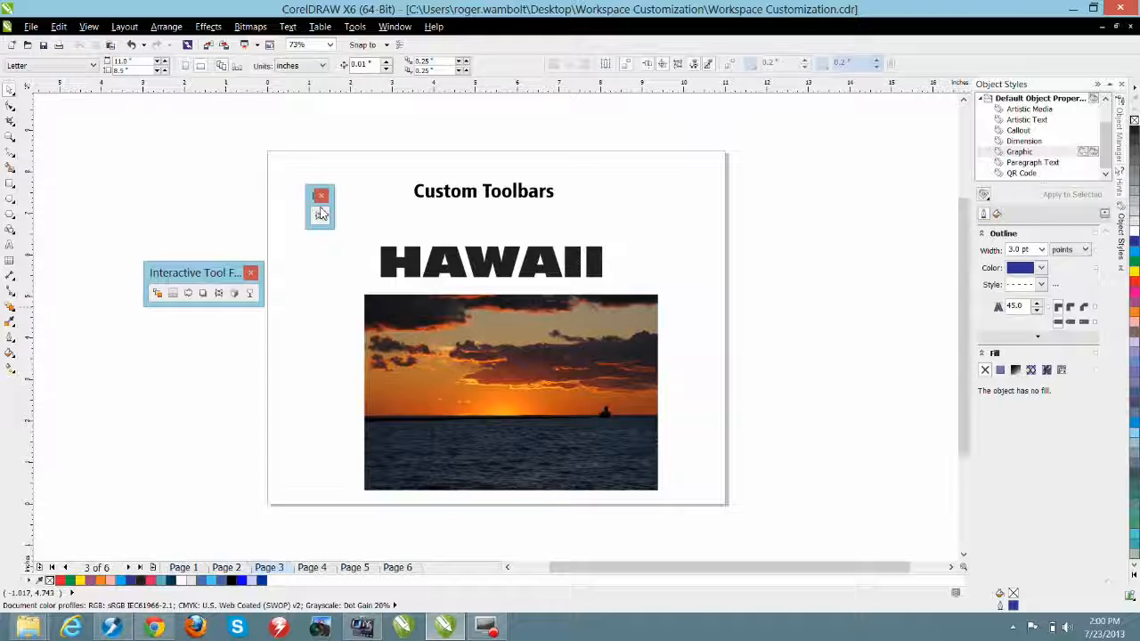
mouse_move(203, 296)
mouse_down()
mouse_move(240, 300)
mouse_move(321, 264)
mouse_move(325, 221)
mouse_up()
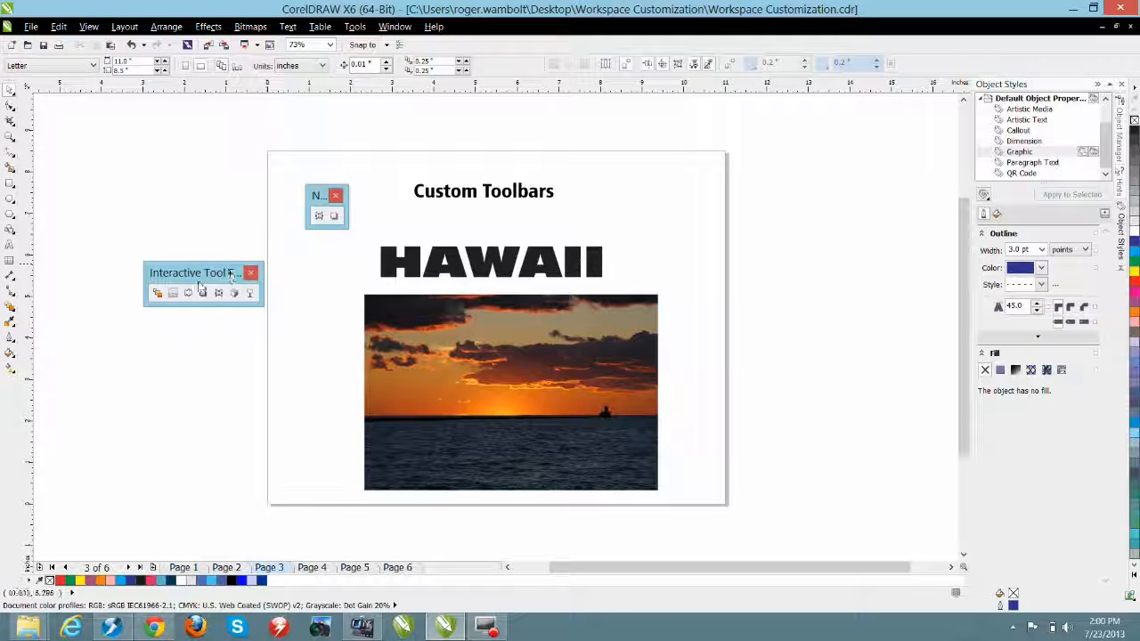
- Close the floating interactive tools toolbar and check the tools in its toolbox flyout
click(250, 272)
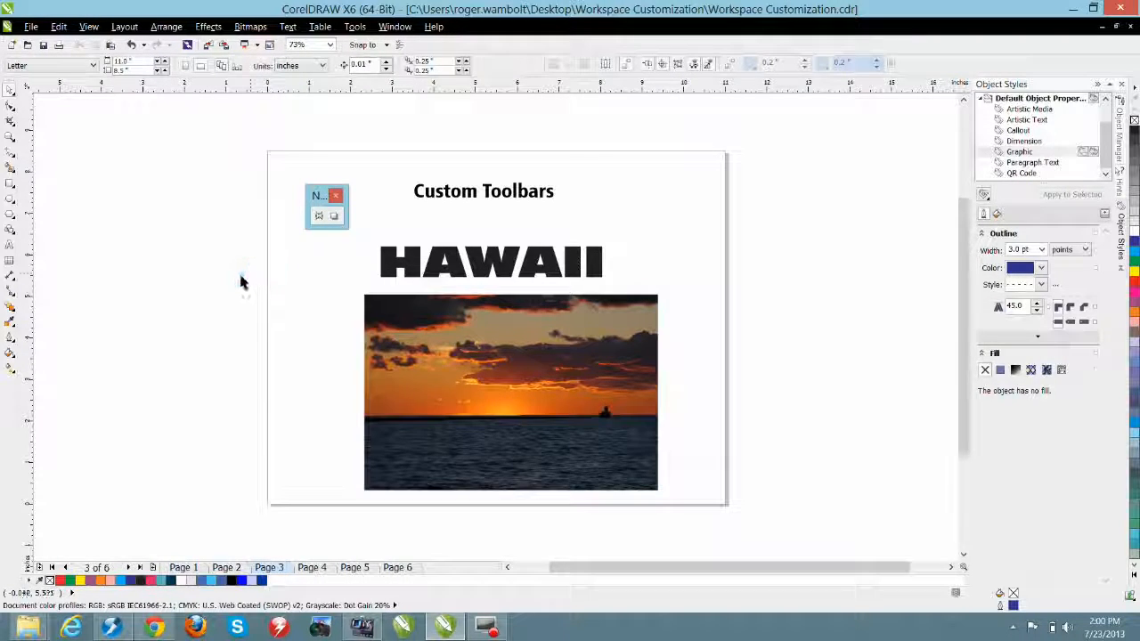
click(10, 307)
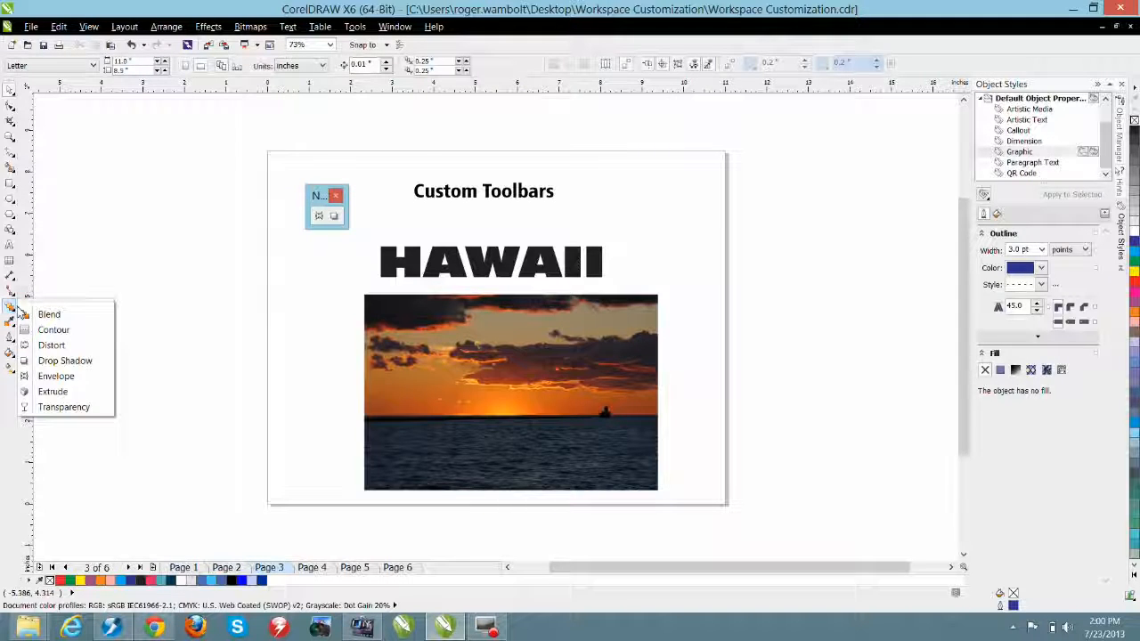
click(125, 265)
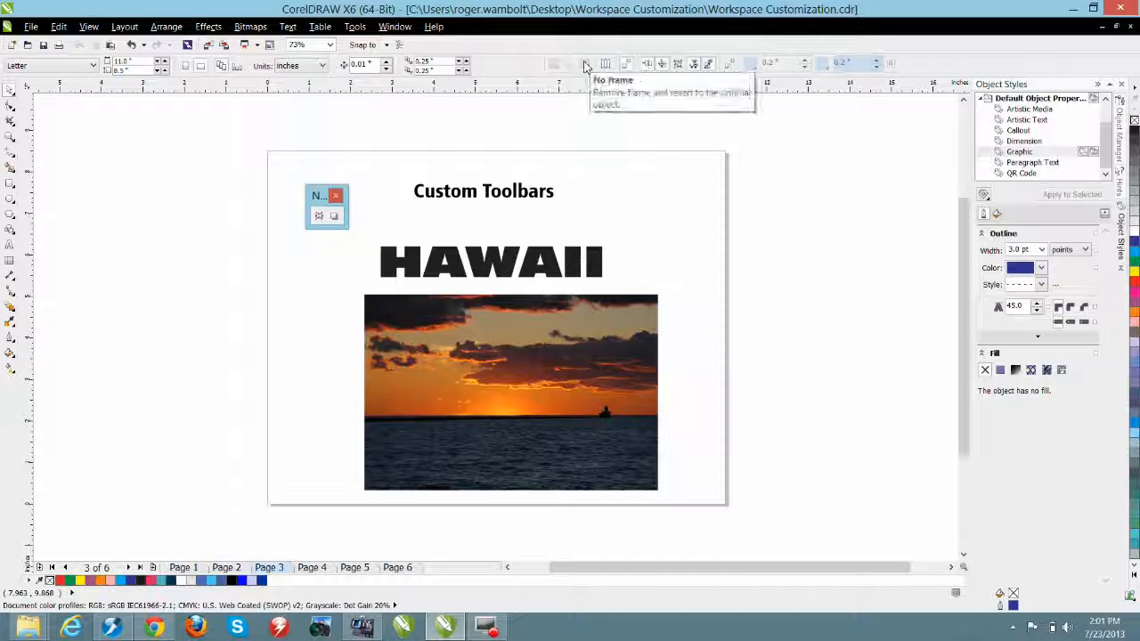
- Copy the PowerClip frame command from the Layout toolbar into the new floating toolbar, and move that toolbar off the page
drag(585, 64, 318, 225)
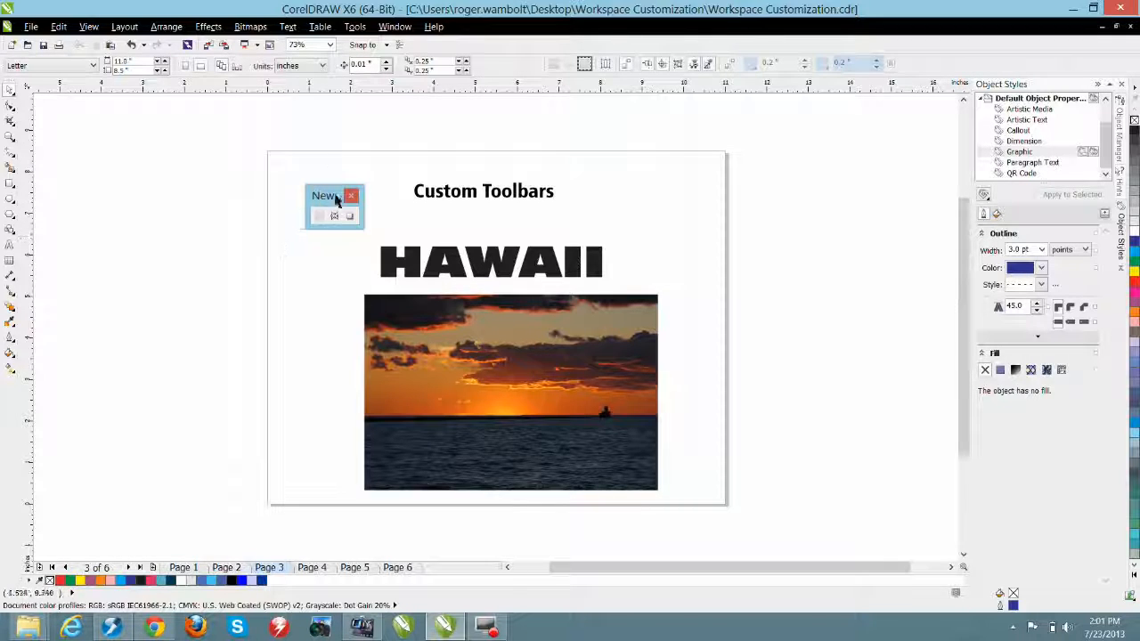
drag(326, 197, 803, 185)
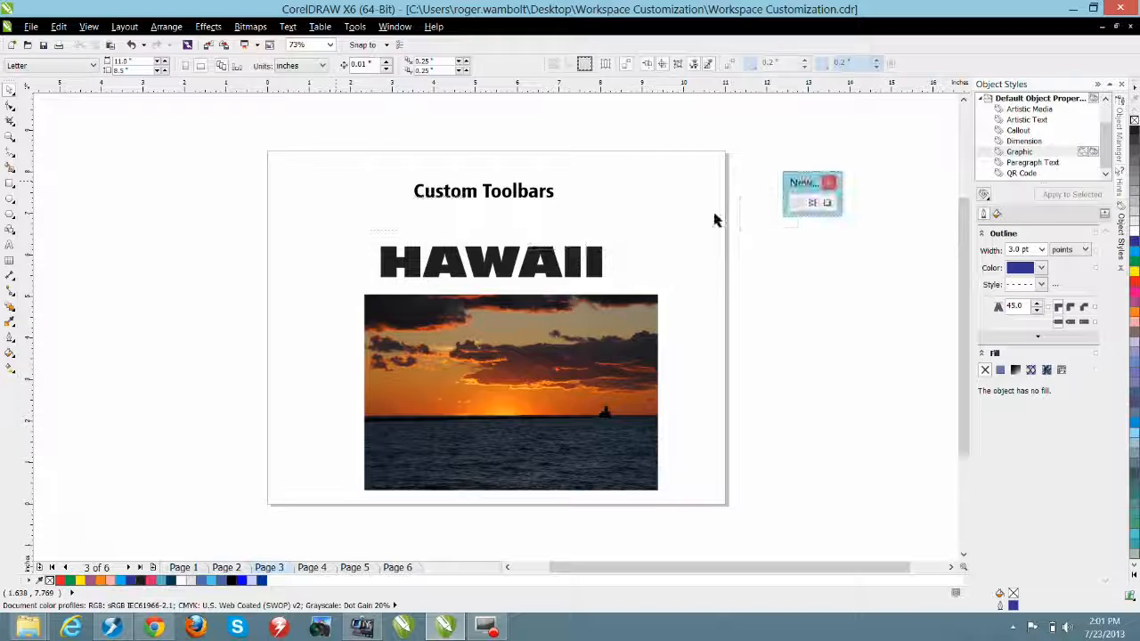
- Copy the Fit Text To Path command from the text commands into the new floating toolbar
click(289, 26)
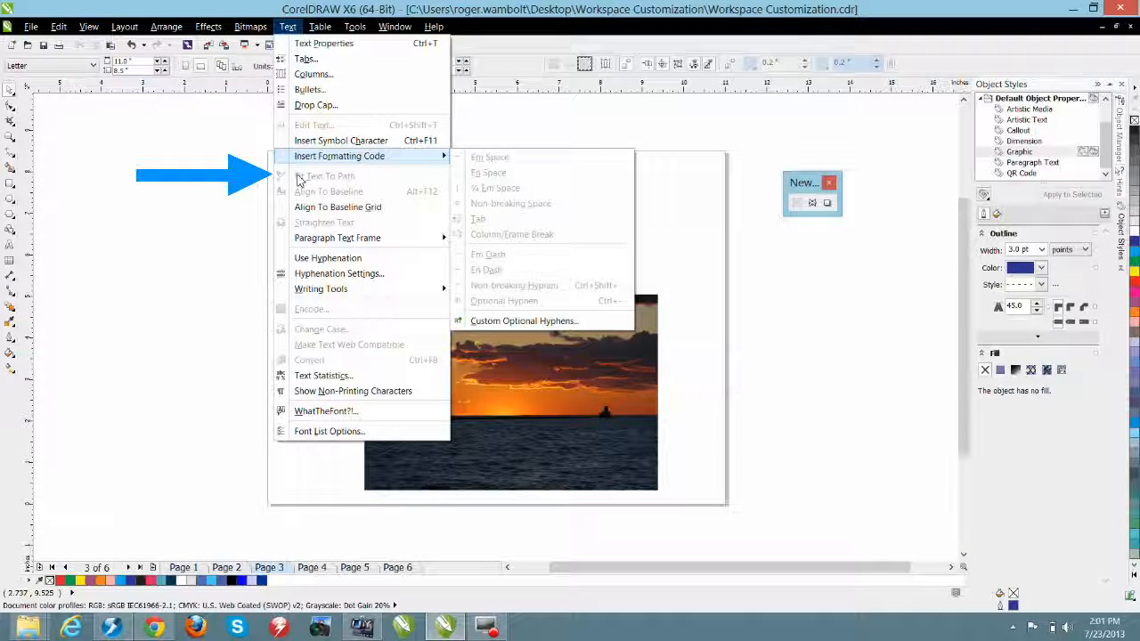
click(304, 177)
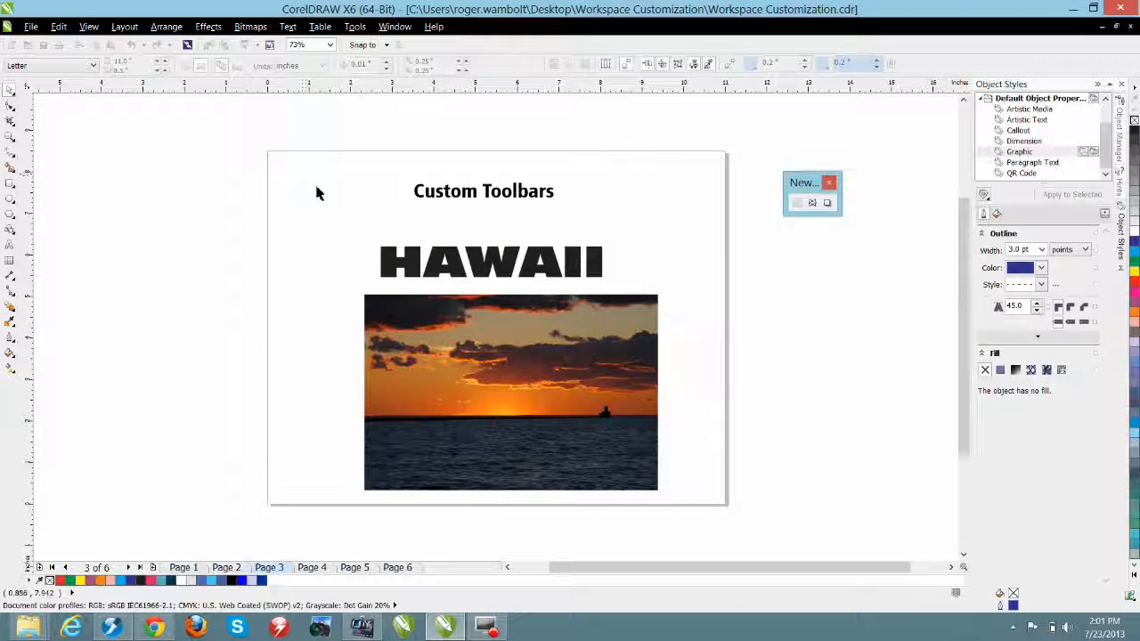
drag(659, 195, 828, 208)
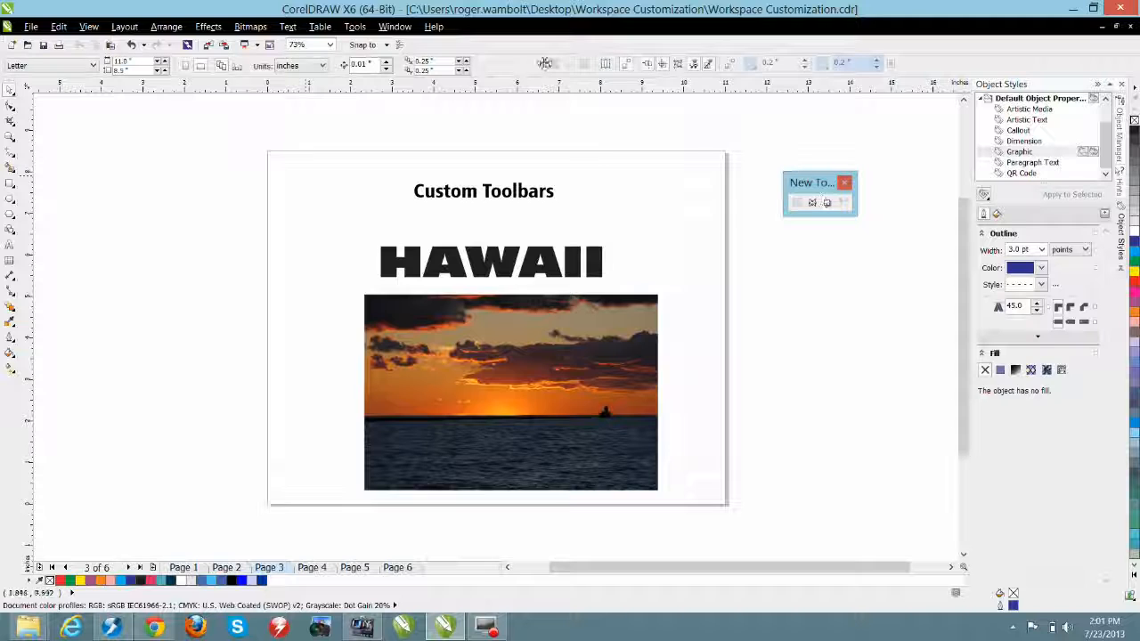
- Undock and close the Layout toolbar, and dock the new custom toolbar in the freed space on the Property Bar row
drag(545, 63, 556, 144)
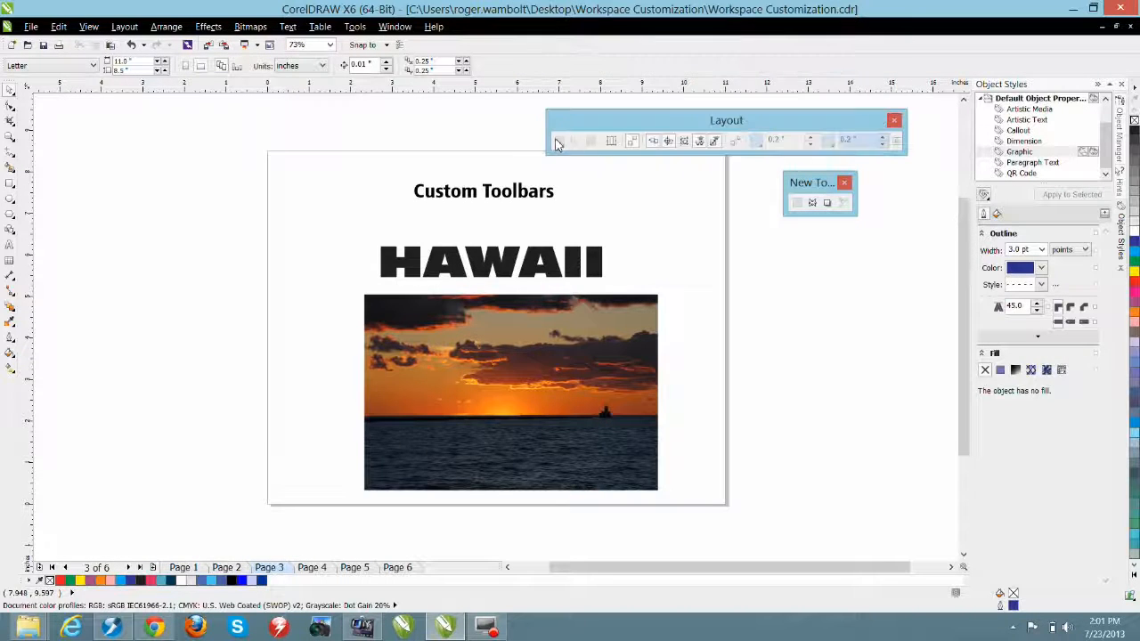
click(894, 119)
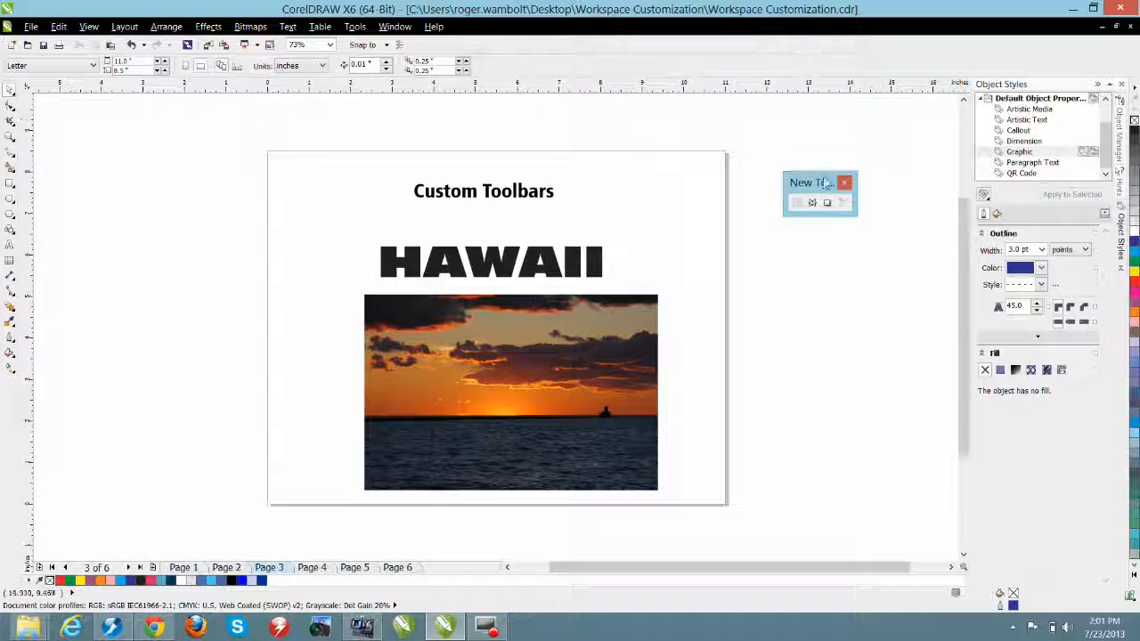
drag(821, 185, 818, 66)
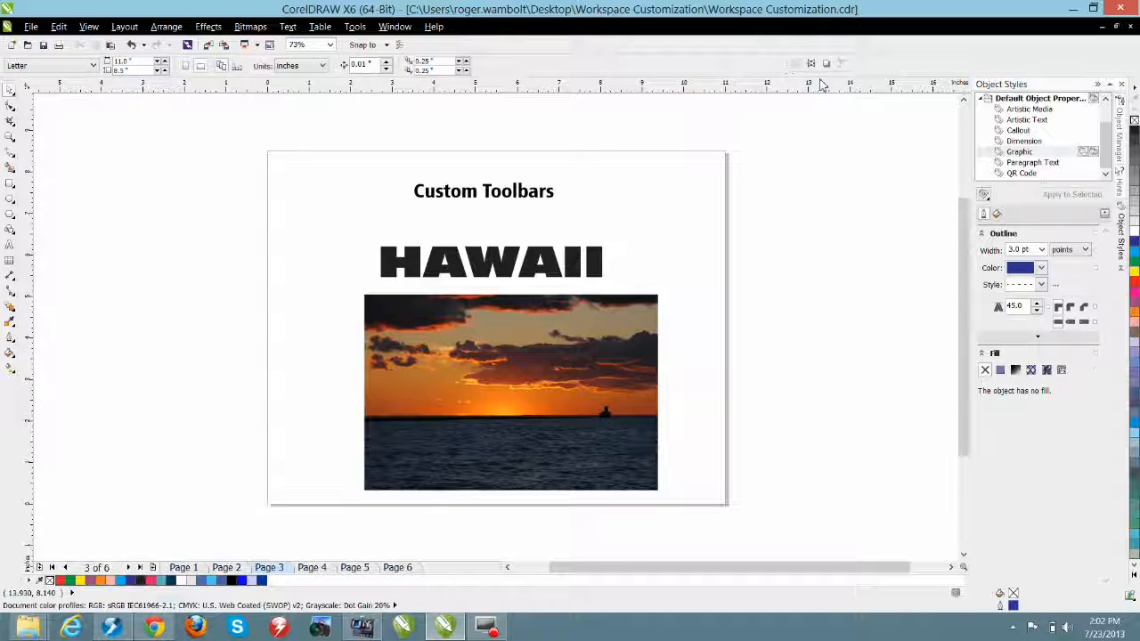
- Draw a wavy freehand curve about 3.9 inches wide beside the page and give it a solid 0.5 pt outline
click(11, 153)
drag(91, 191, 259, 189)
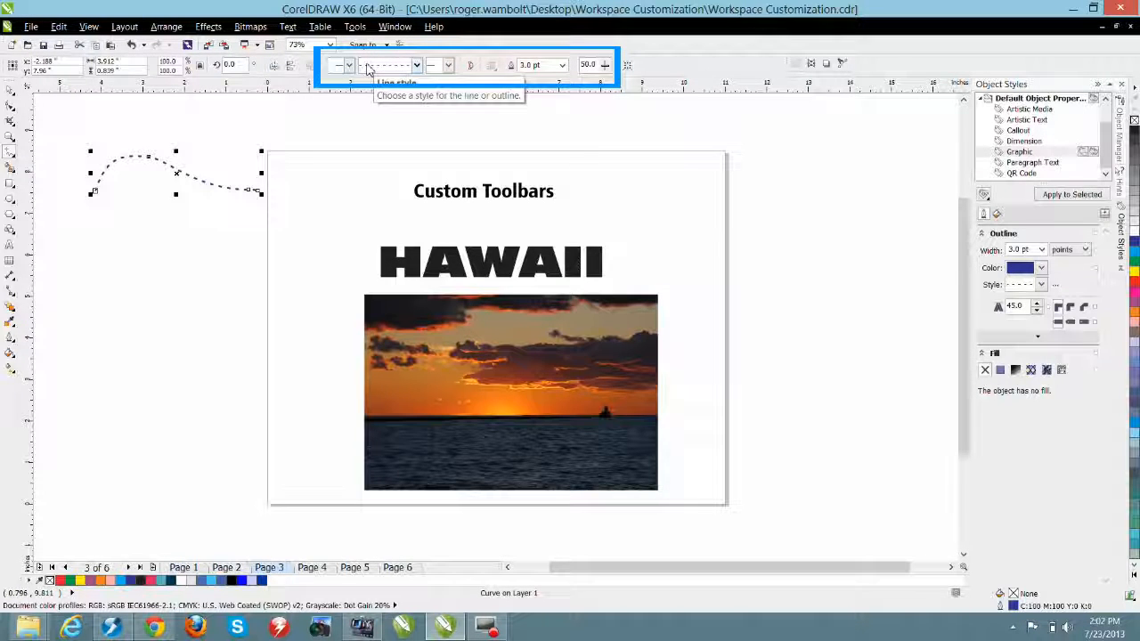
click(417, 66)
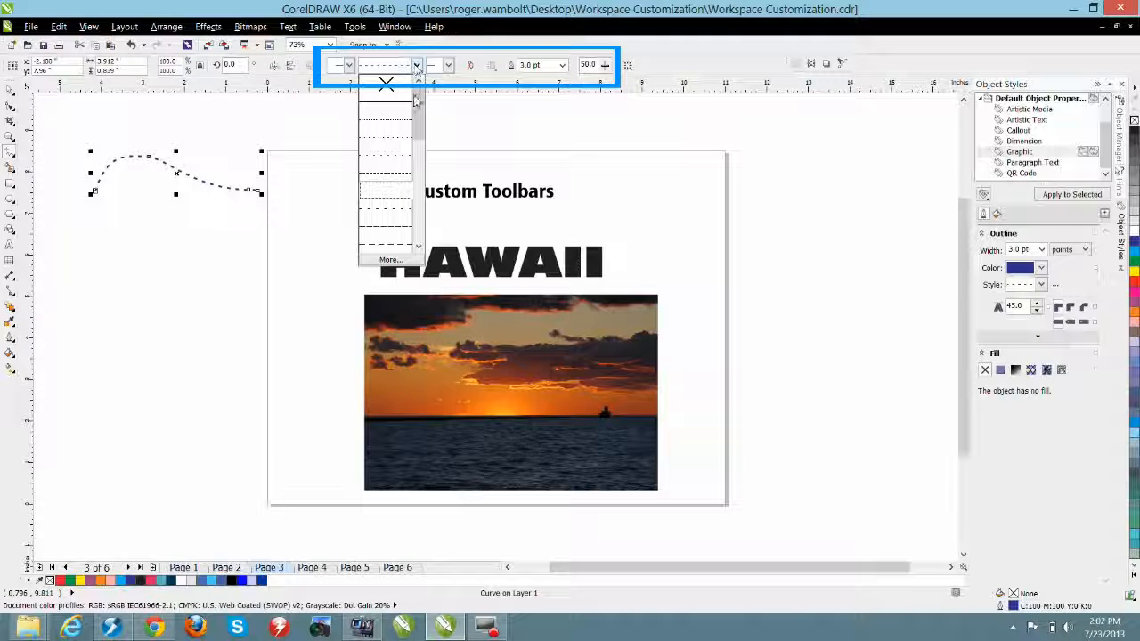
click(391, 99)
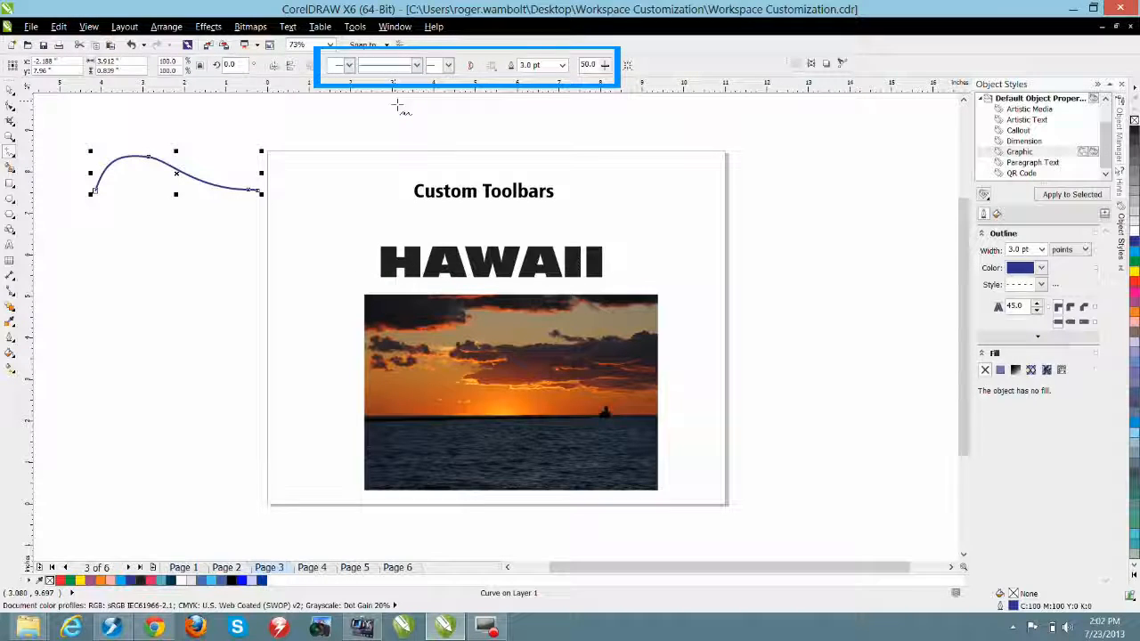
click(562, 65)
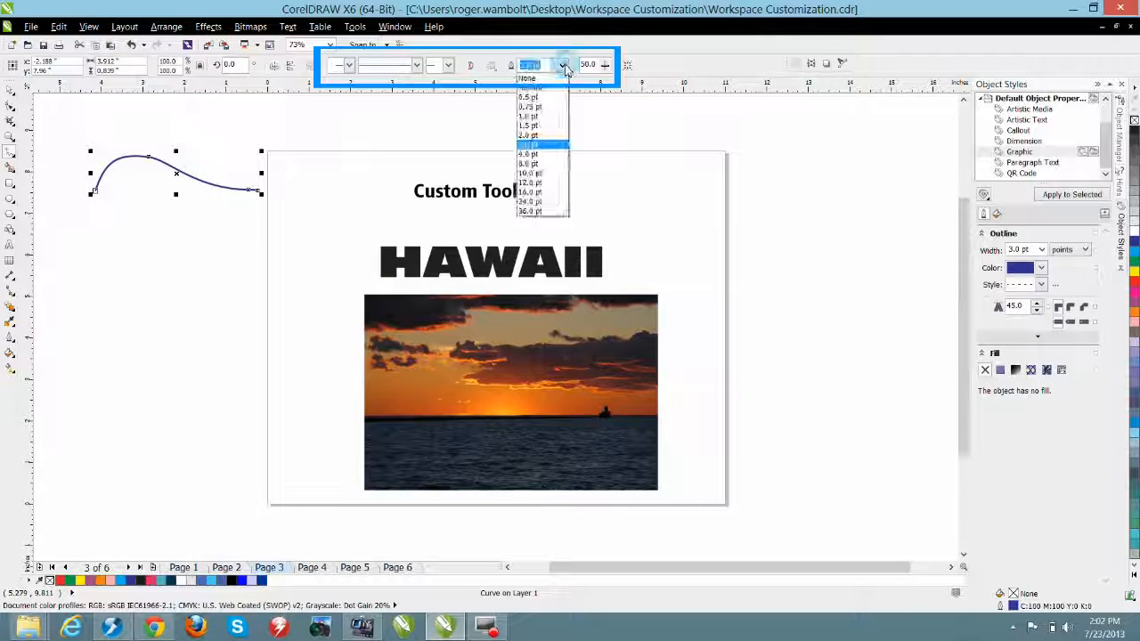
click(540, 107)
click(445, 119)
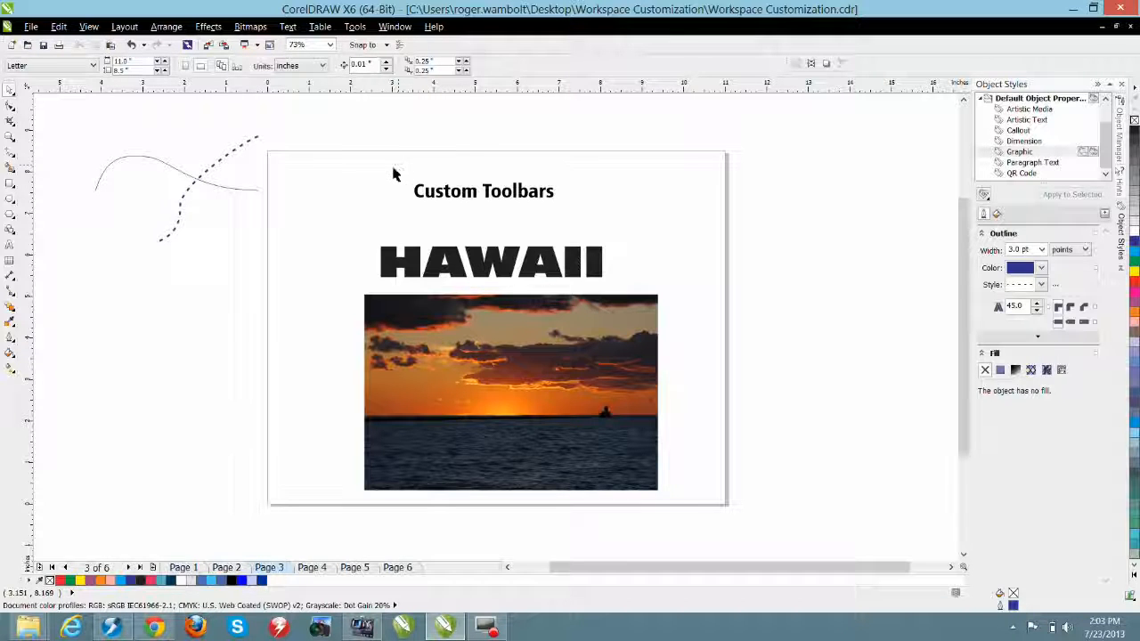
- With the solid curve selected, create a second custom toolbar by copying the start arrowhead, line style, end arrowhead and outline width controls
click(174, 167)
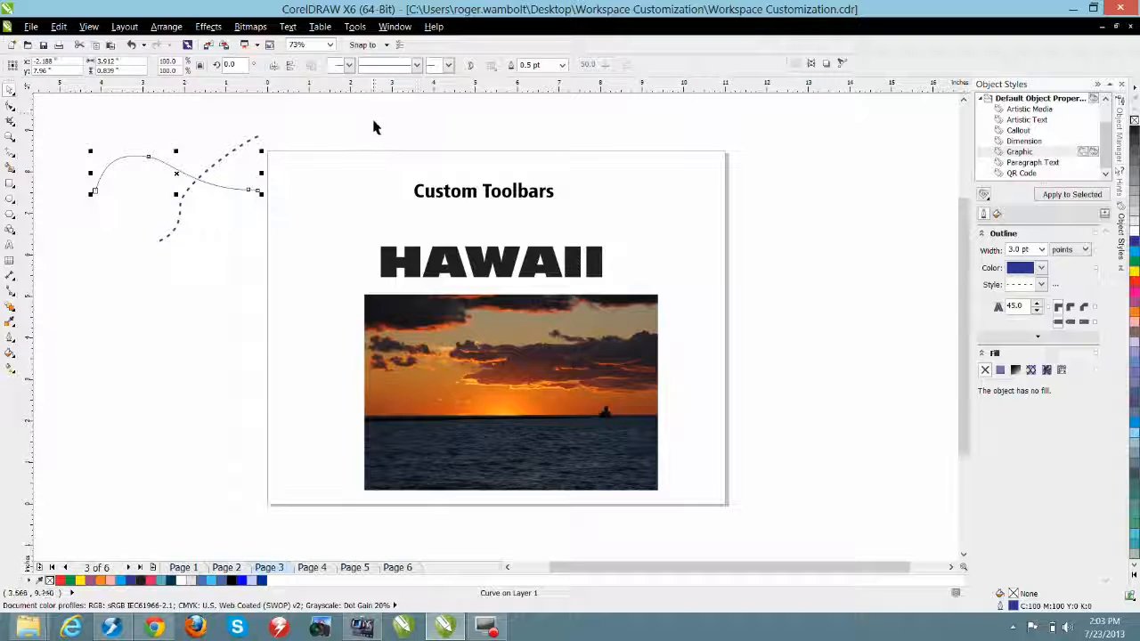
drag(335, 65, 352, 141)
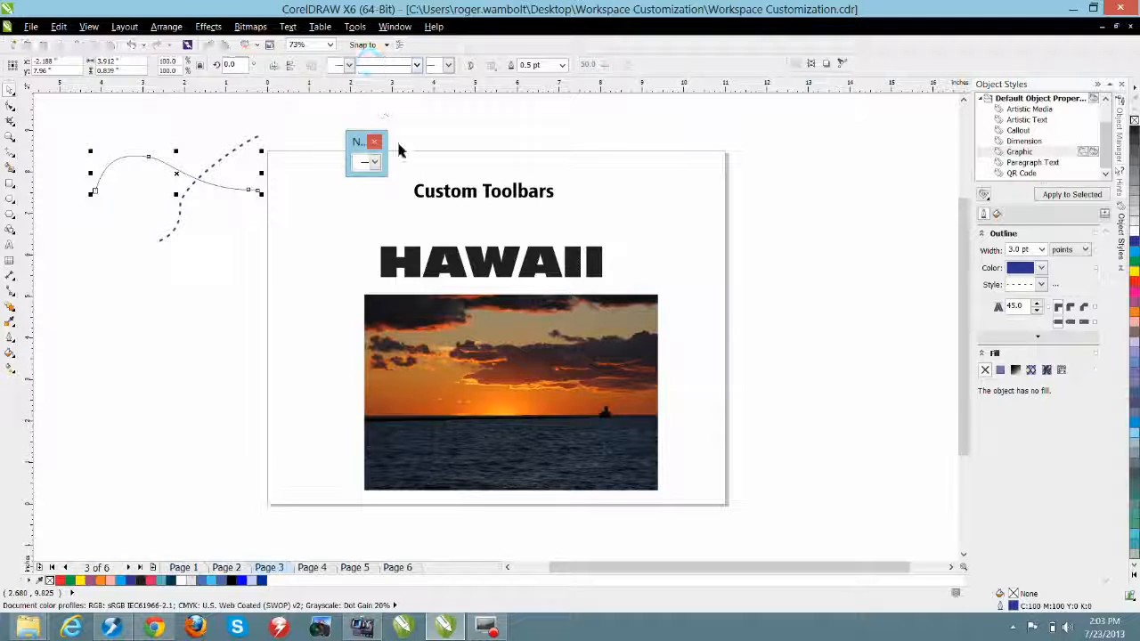
drag(374, 65, 374, 165)
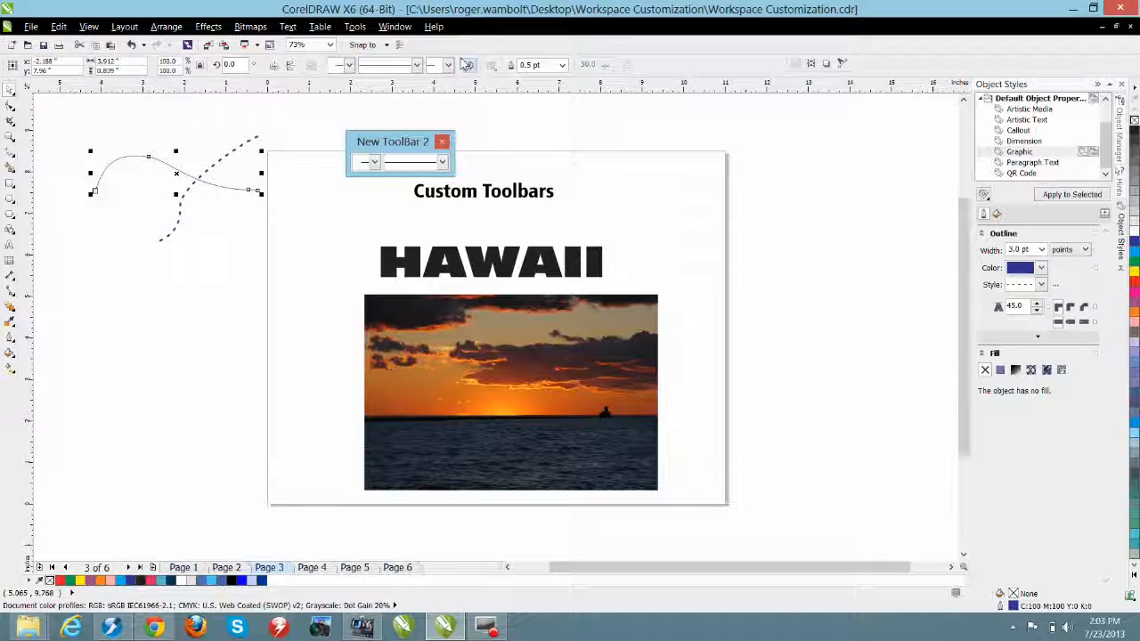
drag(435, 68, 456, 163)
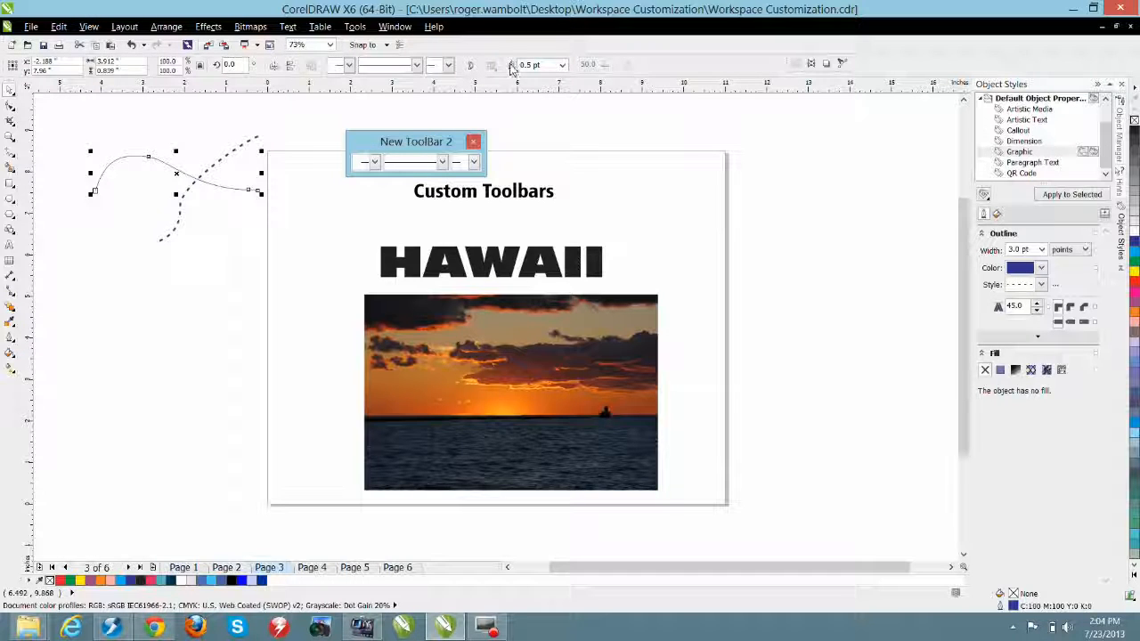
drag(512, 70, 475, 163)
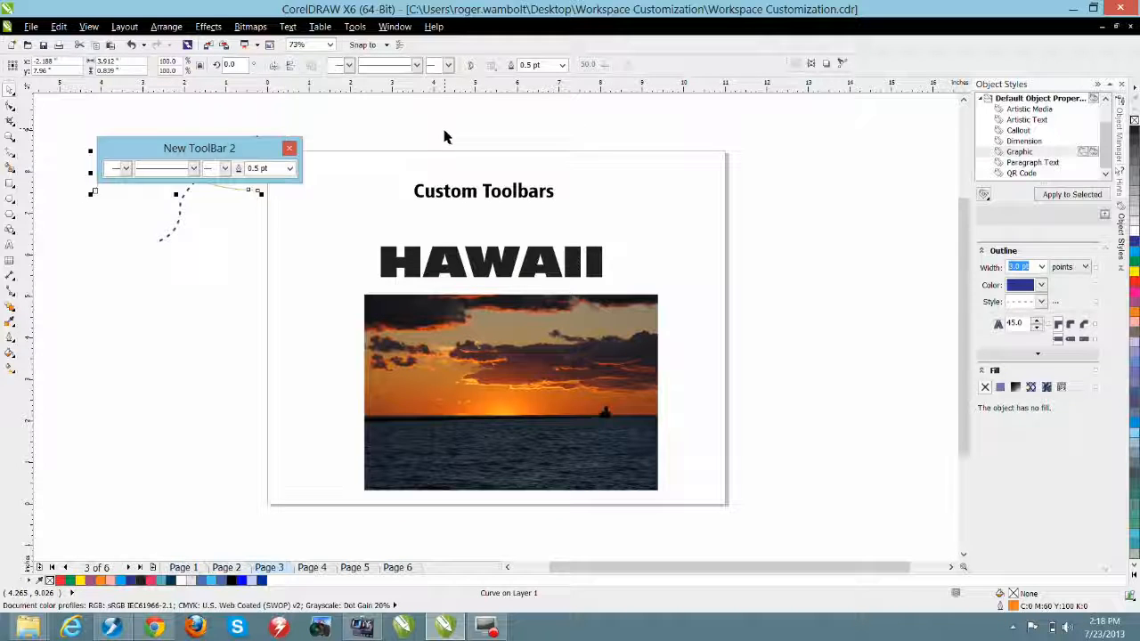
- Add the Outline Color command from the Fill And Outline command category to New ToolBar 2 and accept the customization
click(355, 26)
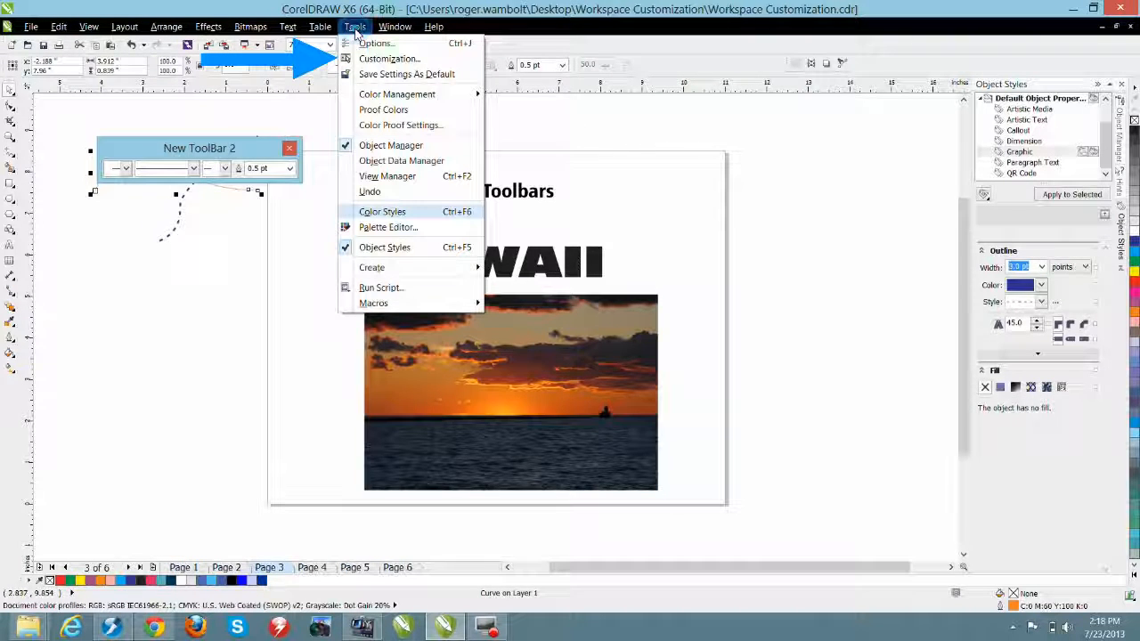
click(385, 60)
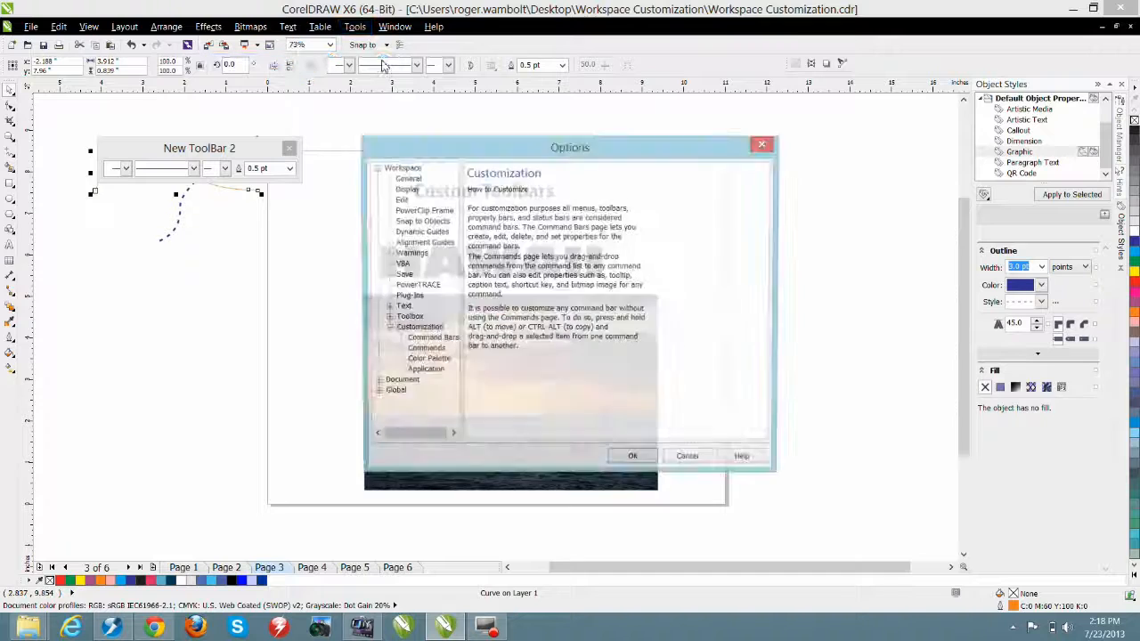
click(425, 350)
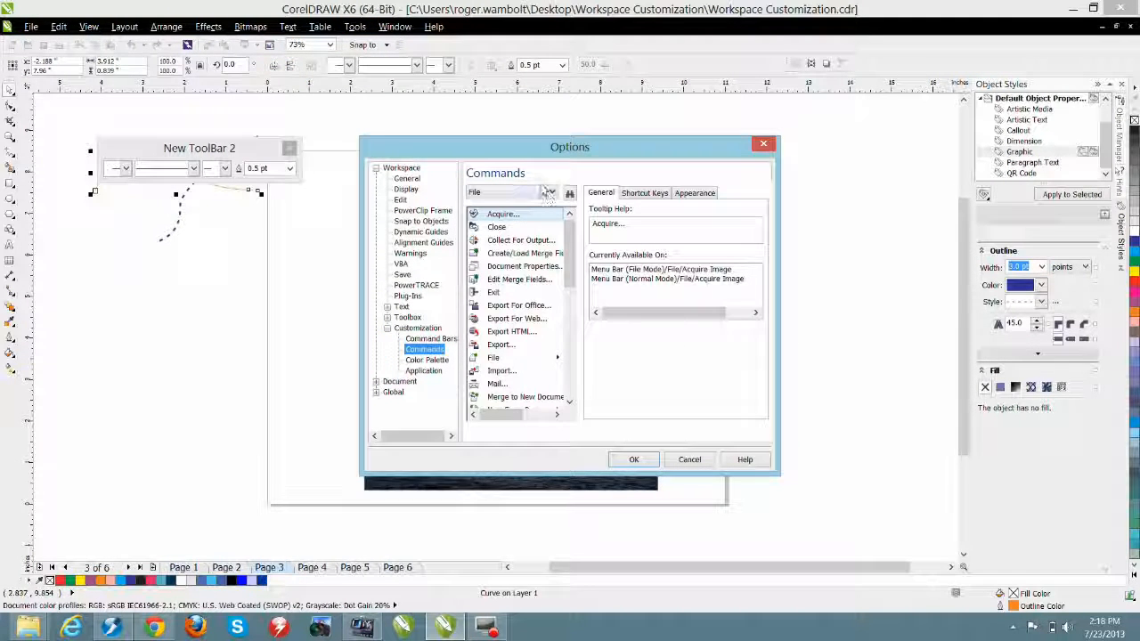
click(551, 193)
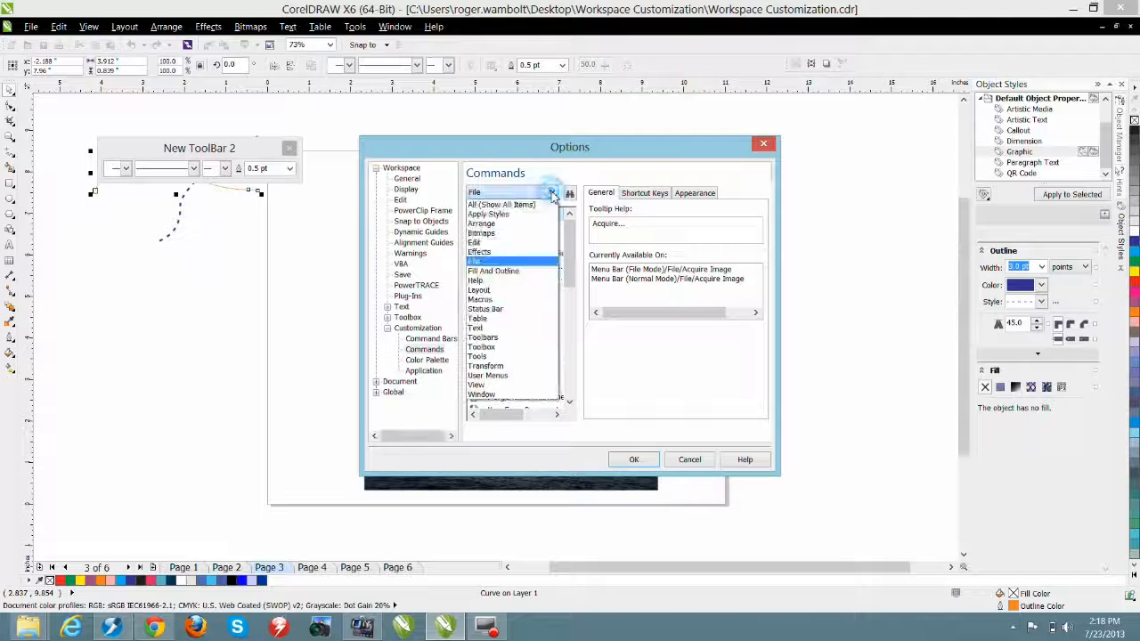
click(496, 273)
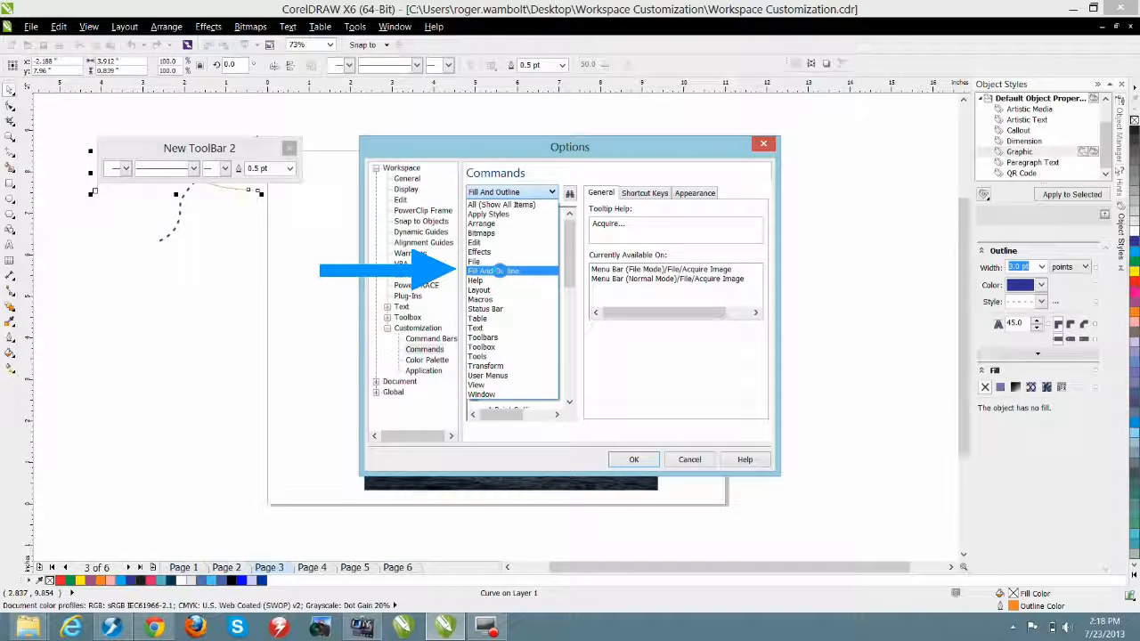
drag(570, 238, 563, 343)
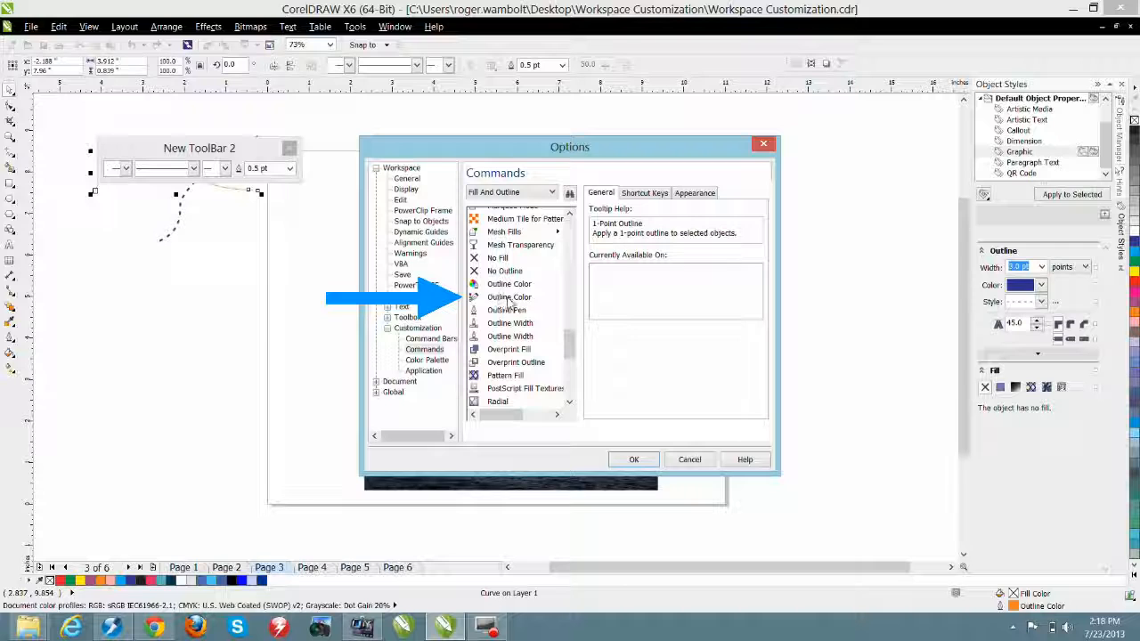
drag(509, 297, 300, 173)
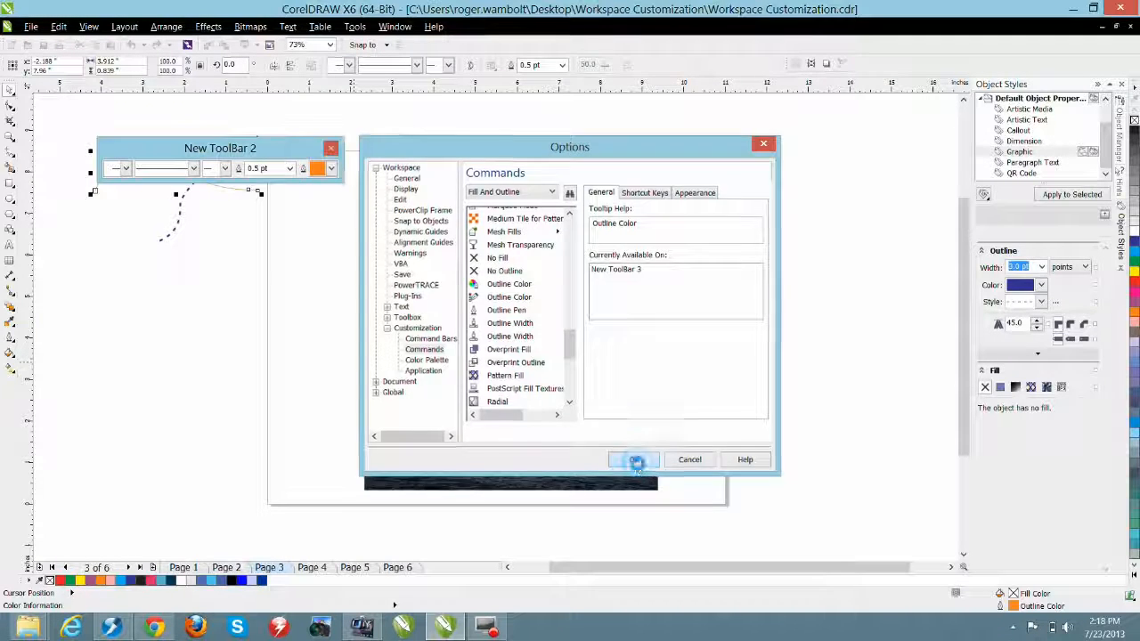
click(634, 460)
- Give both curves beside the page a solid 3.0 pt green outline using the controls of New ToolBar 2
drag(272, 152, 603, 117)
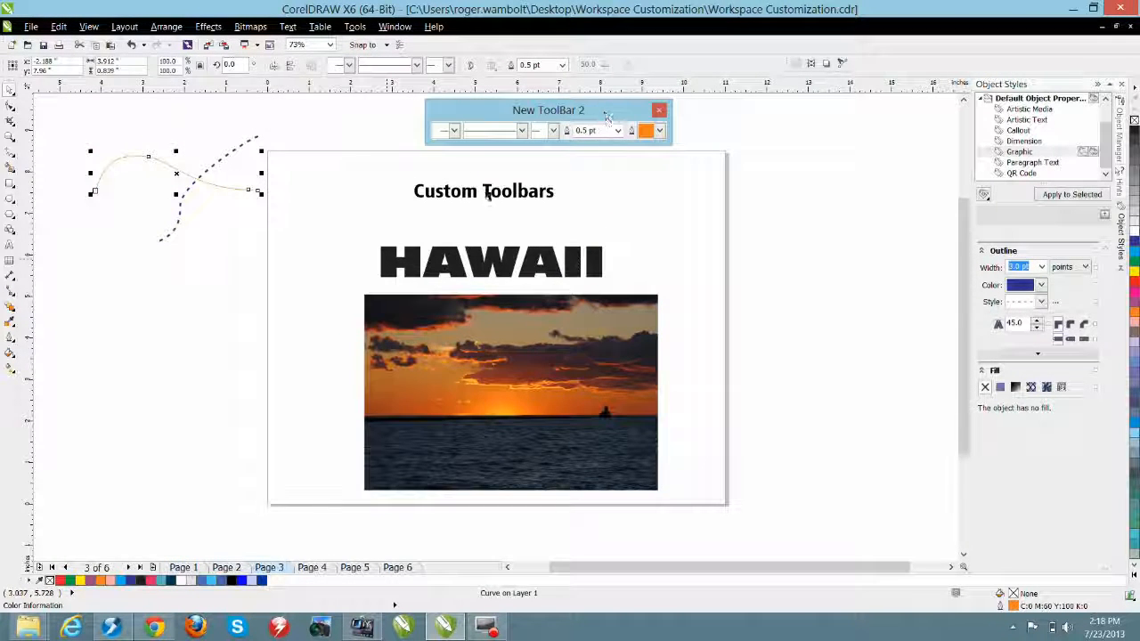
drag(56, 103, 299, 305)
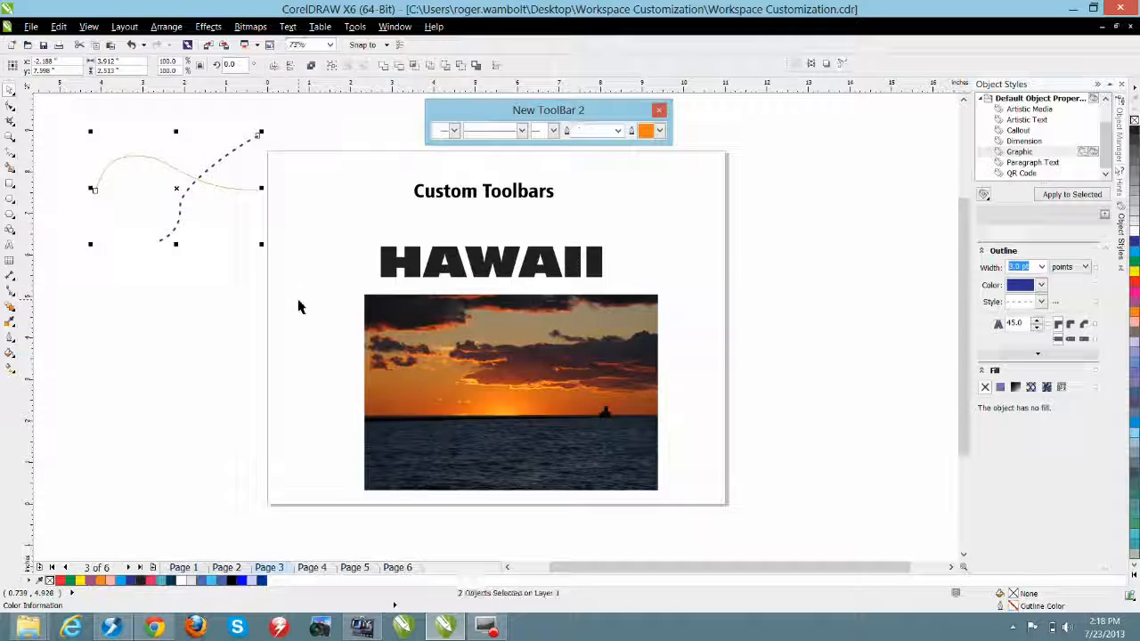
click(521, 130)
click(496, 169)
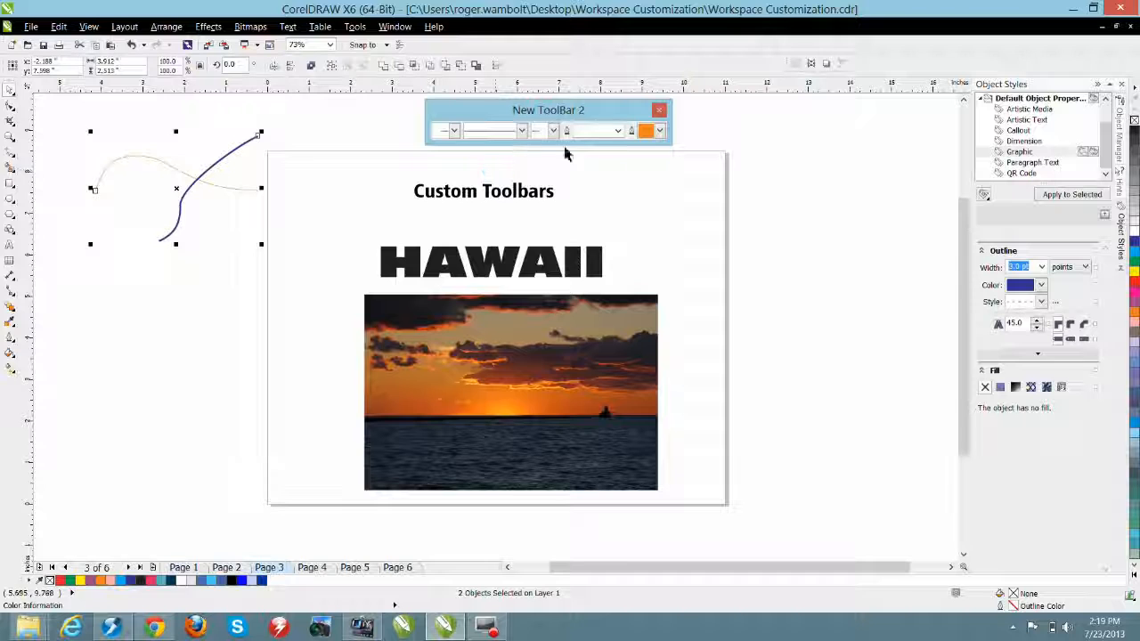
click(617, 130)
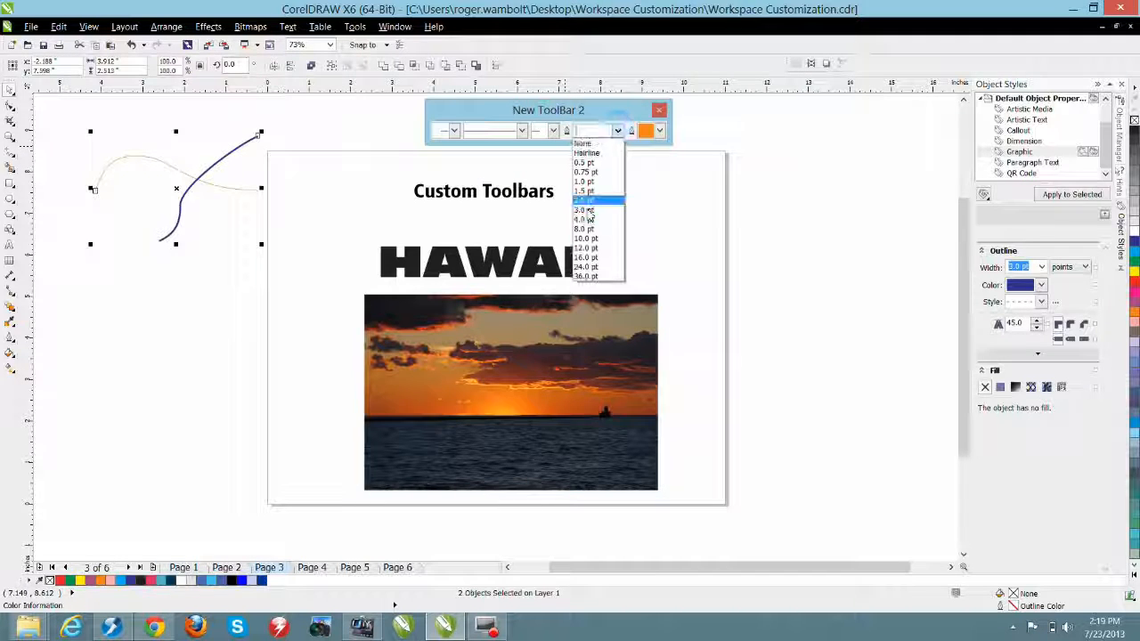
click(614, 201)
click(660, 132)
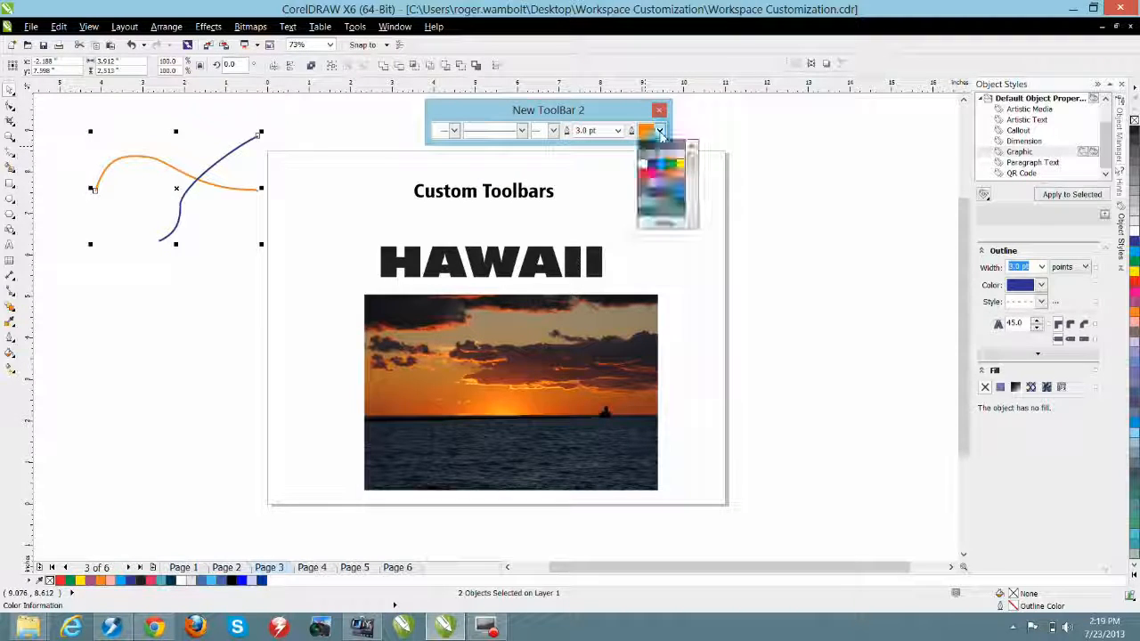
click(670, 167)
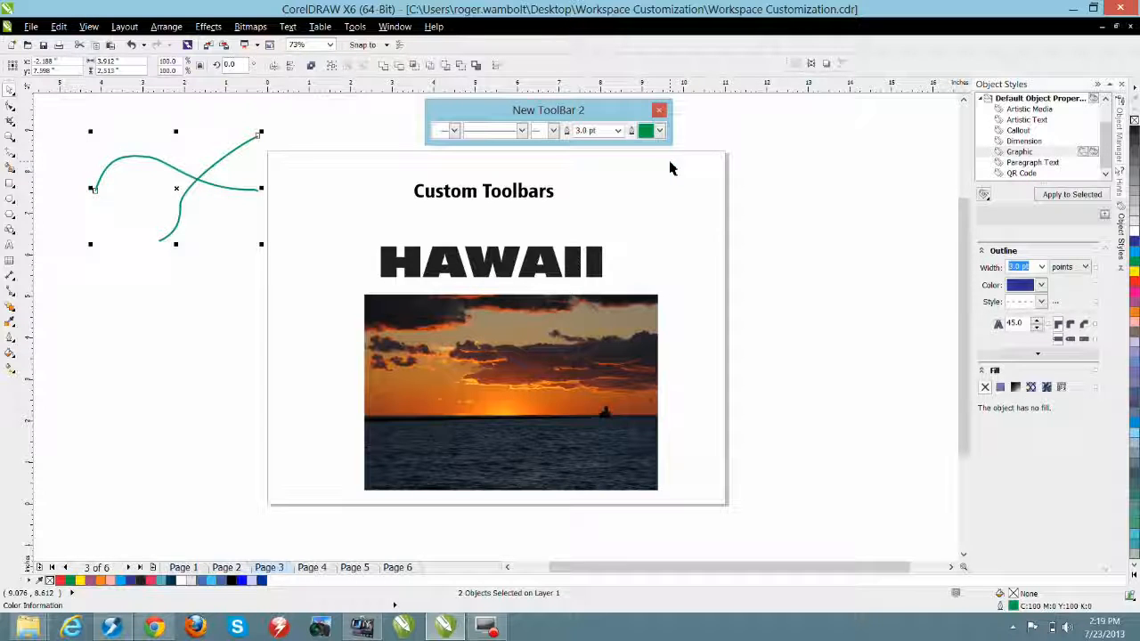
- Dock New ToolBar 2 on the standard toolbar row and delete both curves
drag(547, 112, 628, 46)
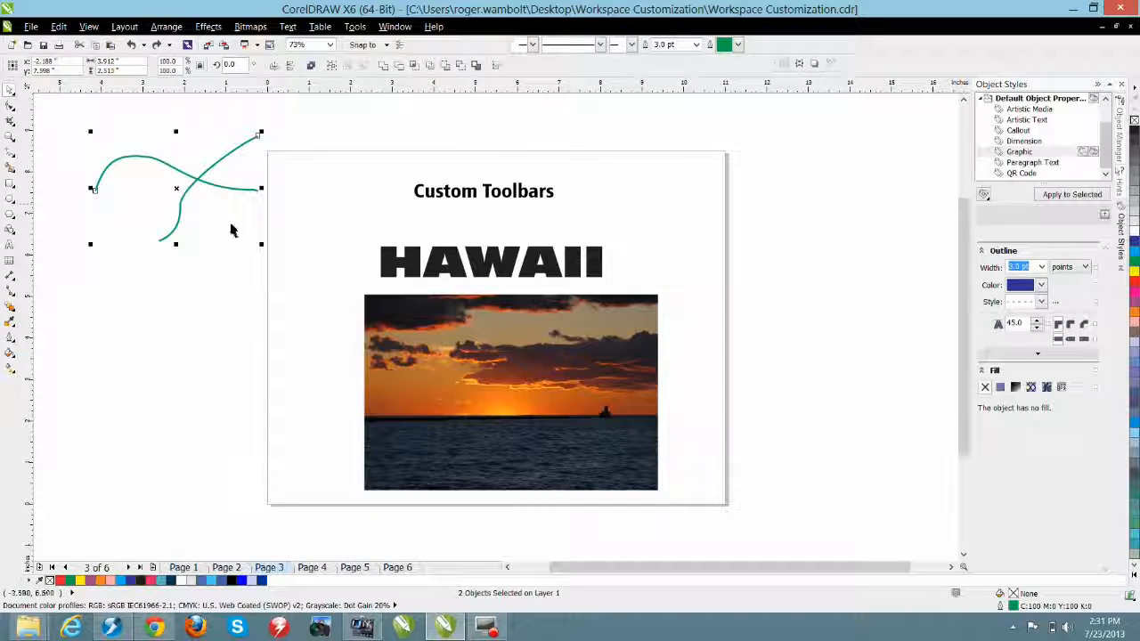
key(Delete)
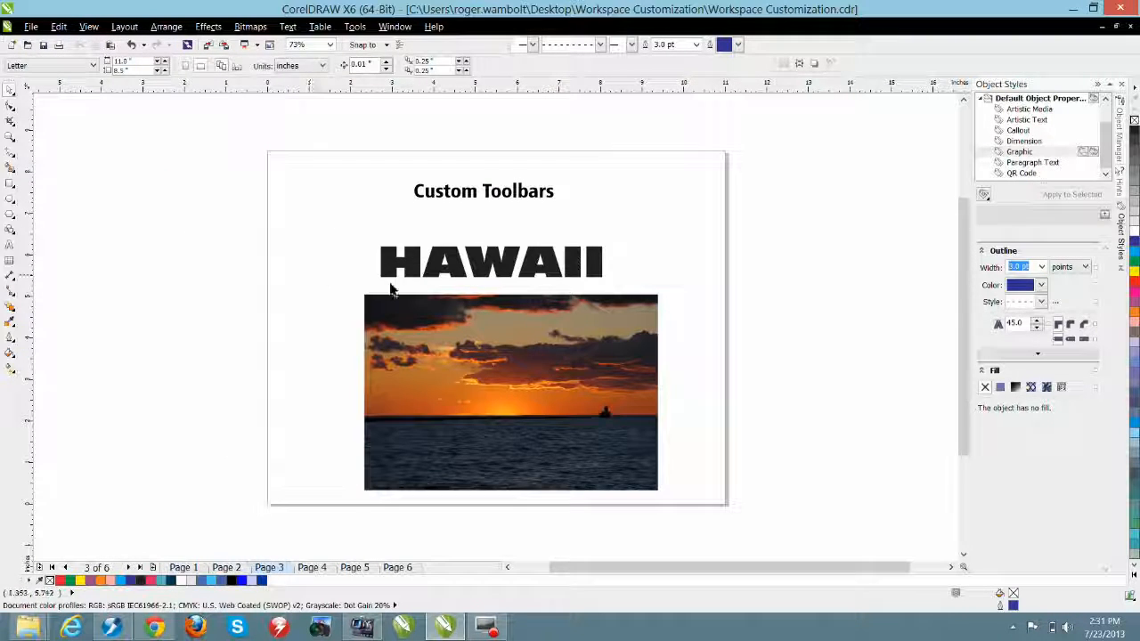
- Turn the HAWAII text into a PowerClip frame and place the sunset photo inside it
click(490, 264)
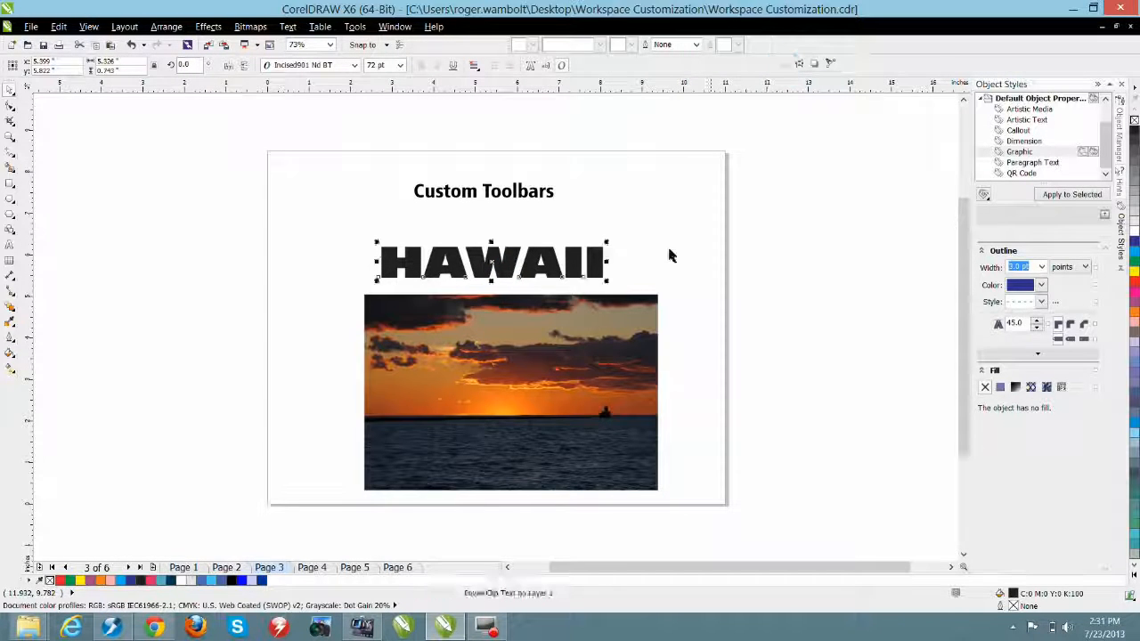
drag(534, 398, 505, 260)
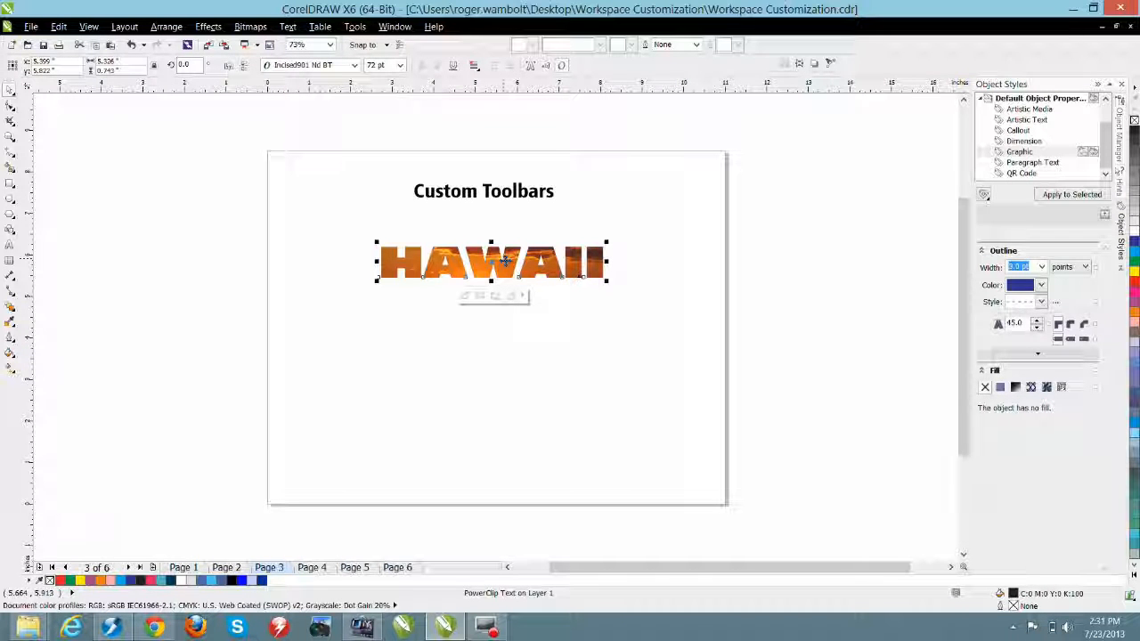
- Edit the HAWAII PowerClip's contents and move the sunset photo slightly up so its horizon crosses the letters
ctrl+click(479, 267)
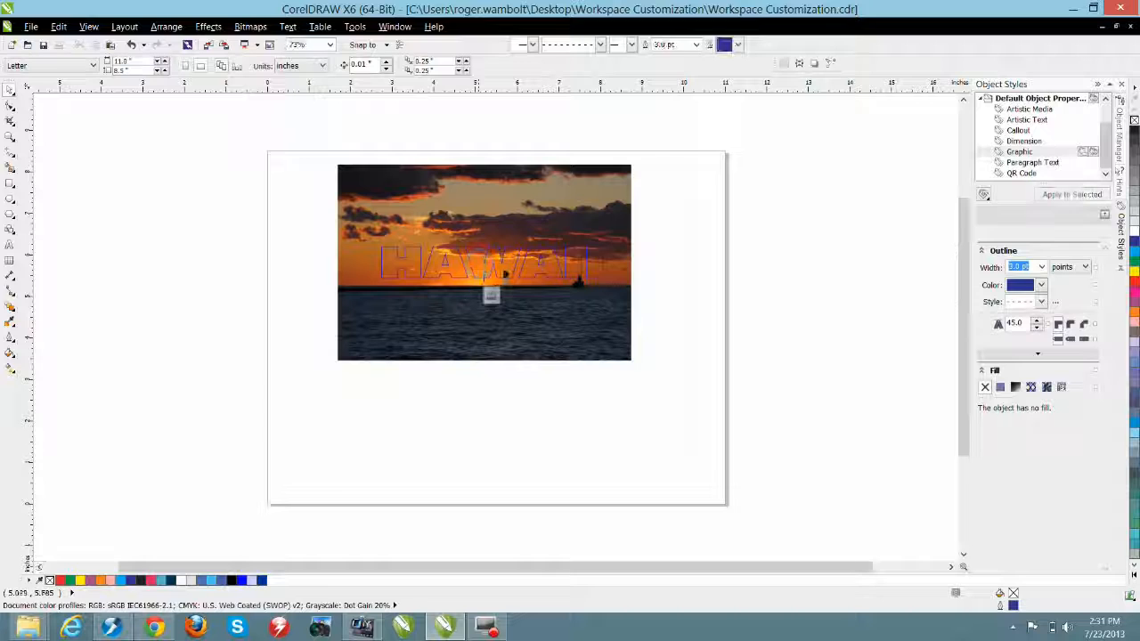
drag(501, 228, 503, 206)
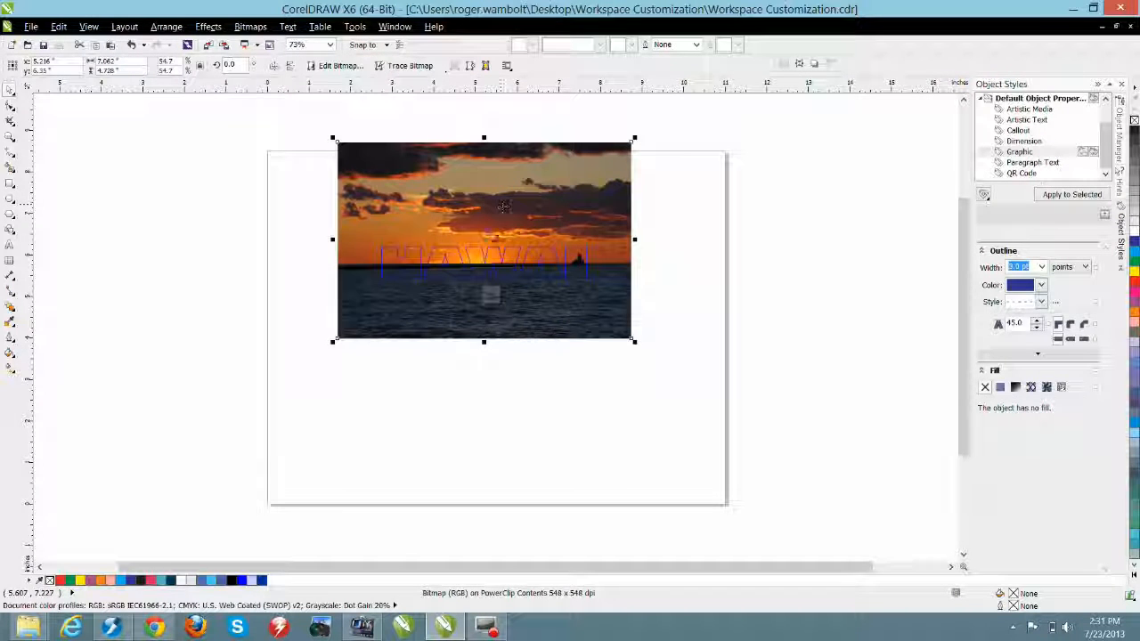
ctrl+click(661, 323)
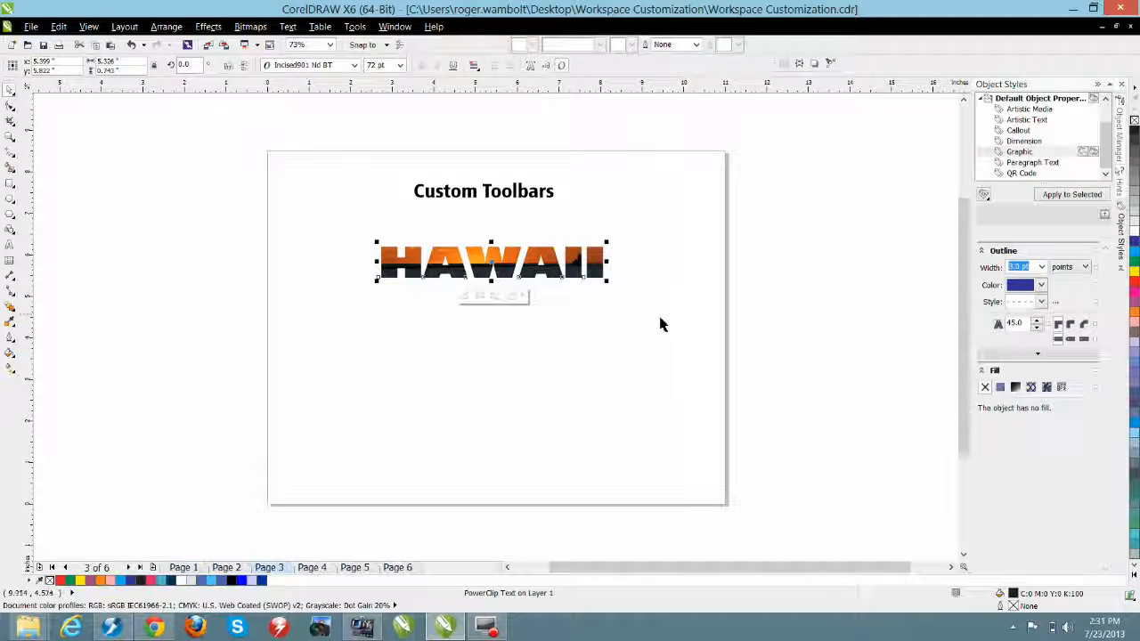
- Bulge the HAWAII text's upper and lower edges outward with an envelope and add a drop shadow toward its lower right
click(798, 64)
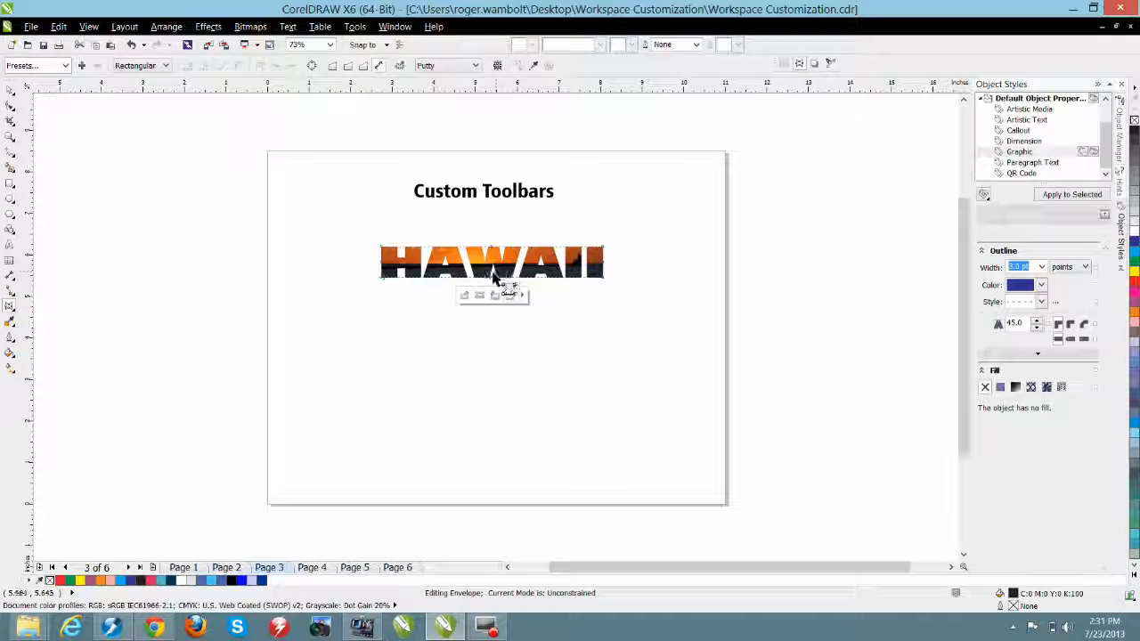
drag(494, 278, 494, 302)
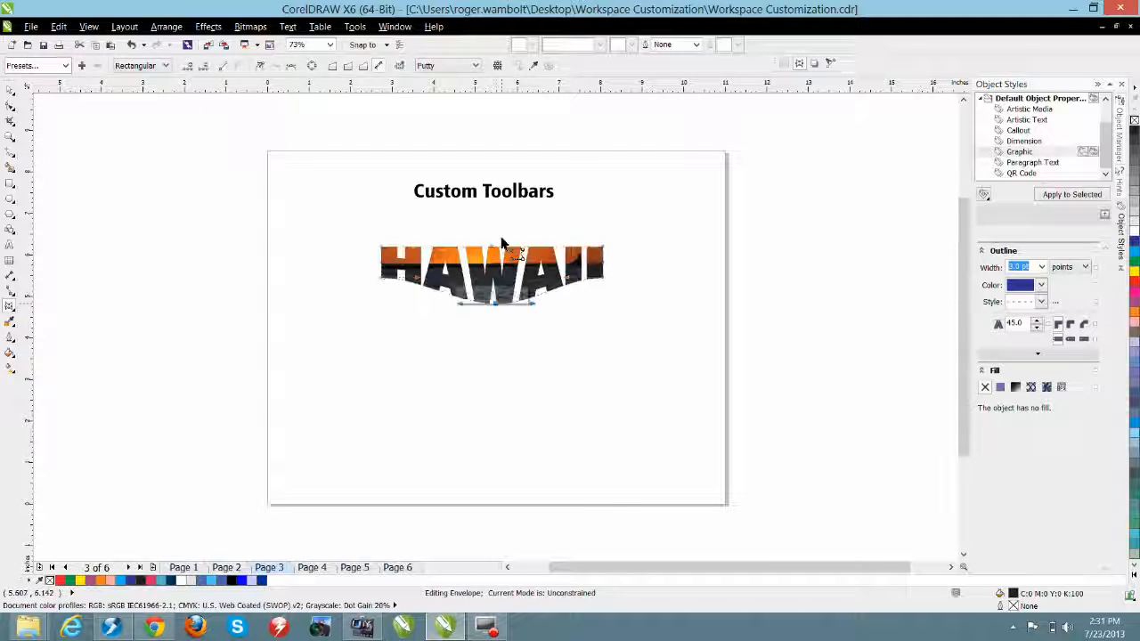
drag(492, 247, 490, 212)
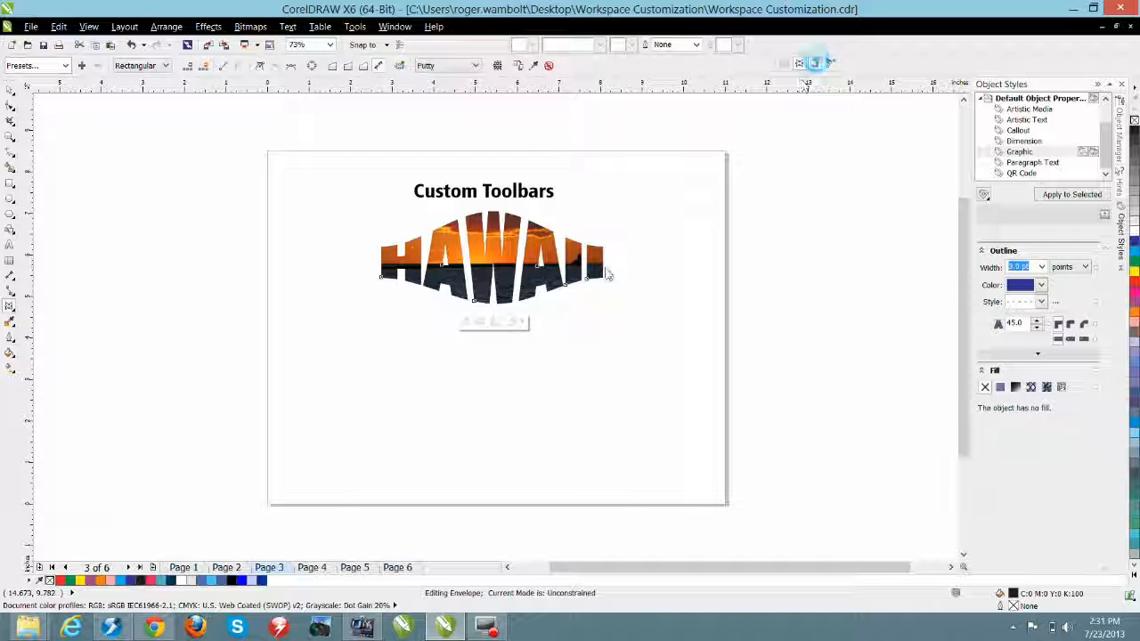
click(815, 64)
drag(492, 258, 546, 319)
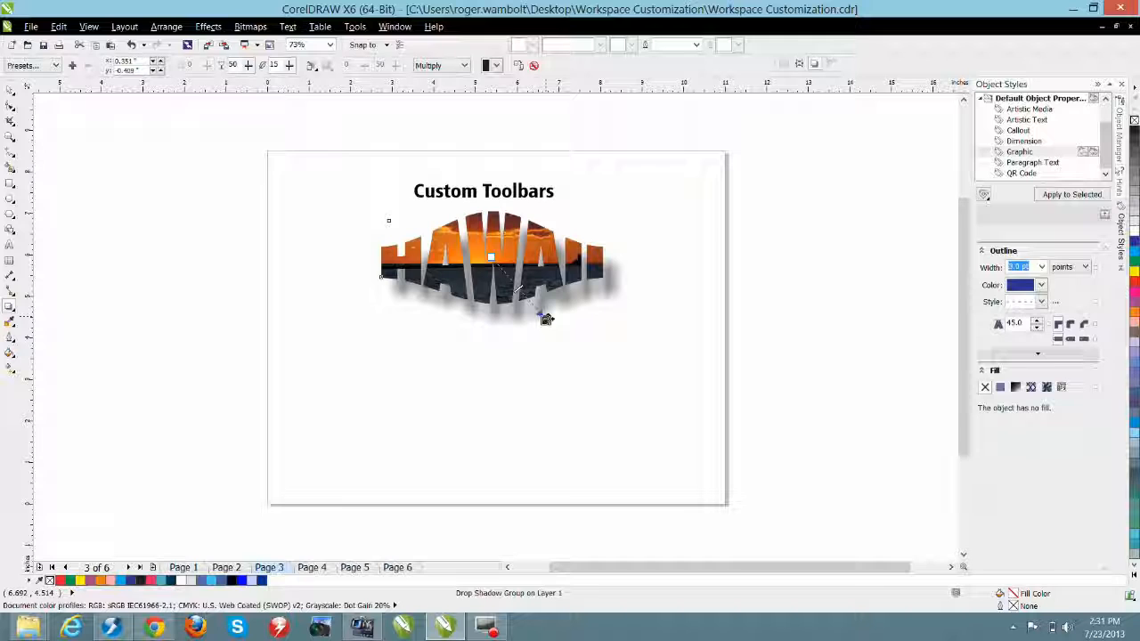
- Replace the wording of the enveloped HAWAII text with FLORIDA
click(11, 245)
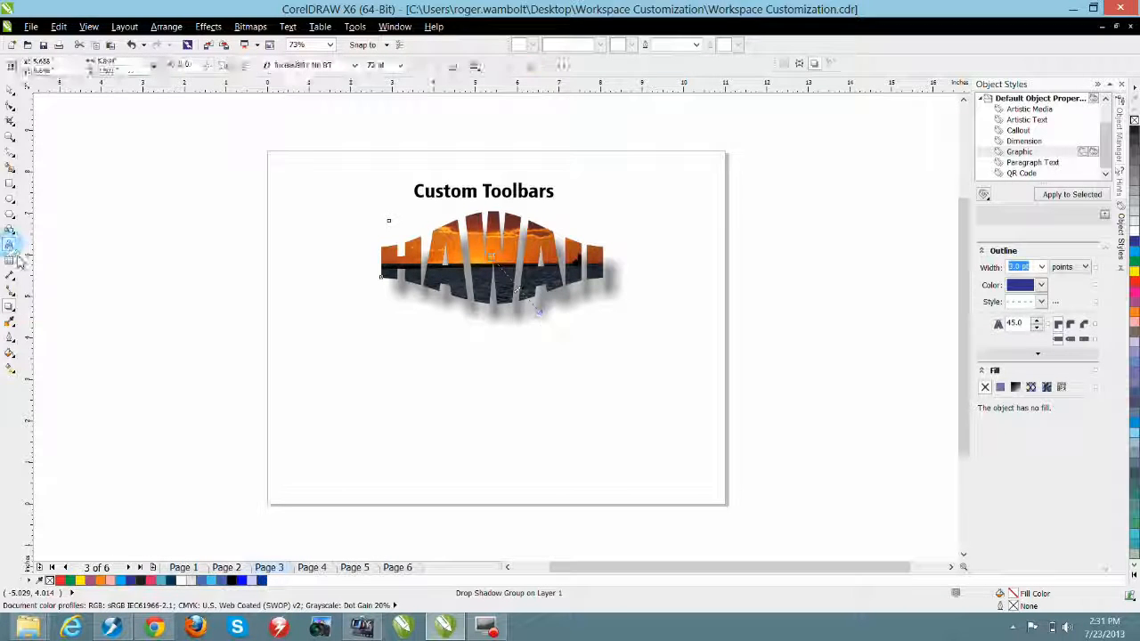
click(480, 245)
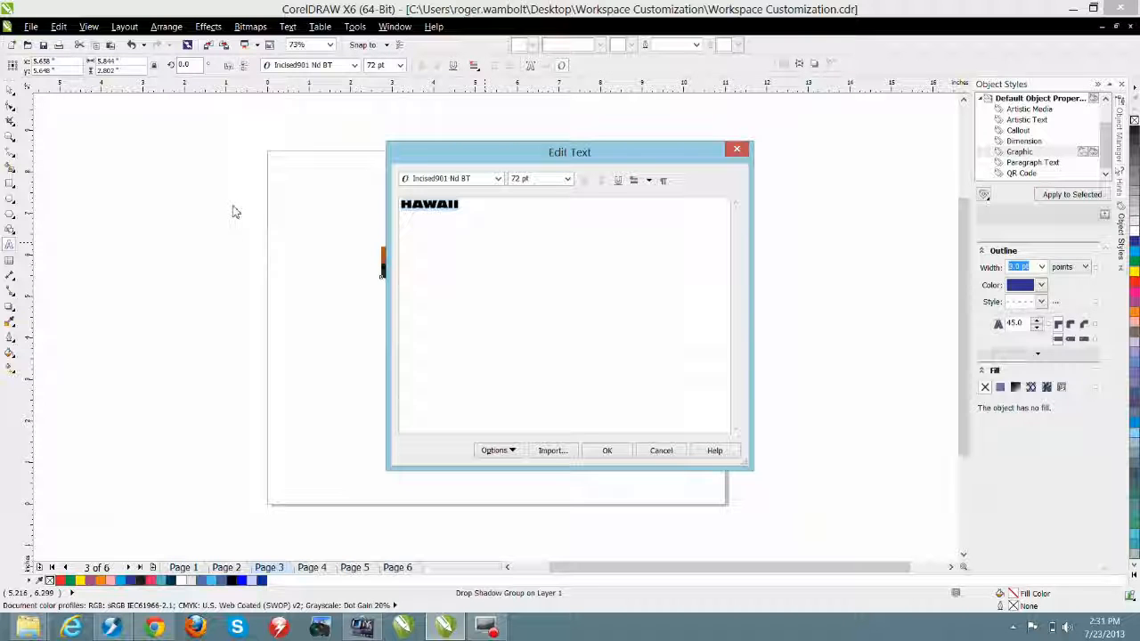
key(ctrl+a)
text(FLORIDA)
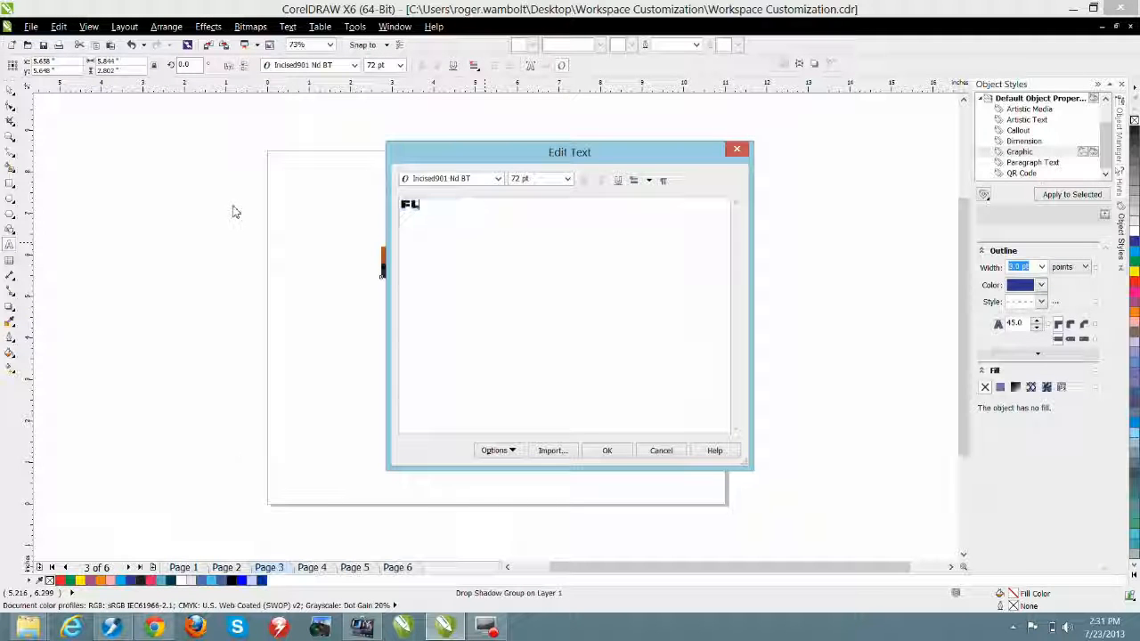
click(606, 449)
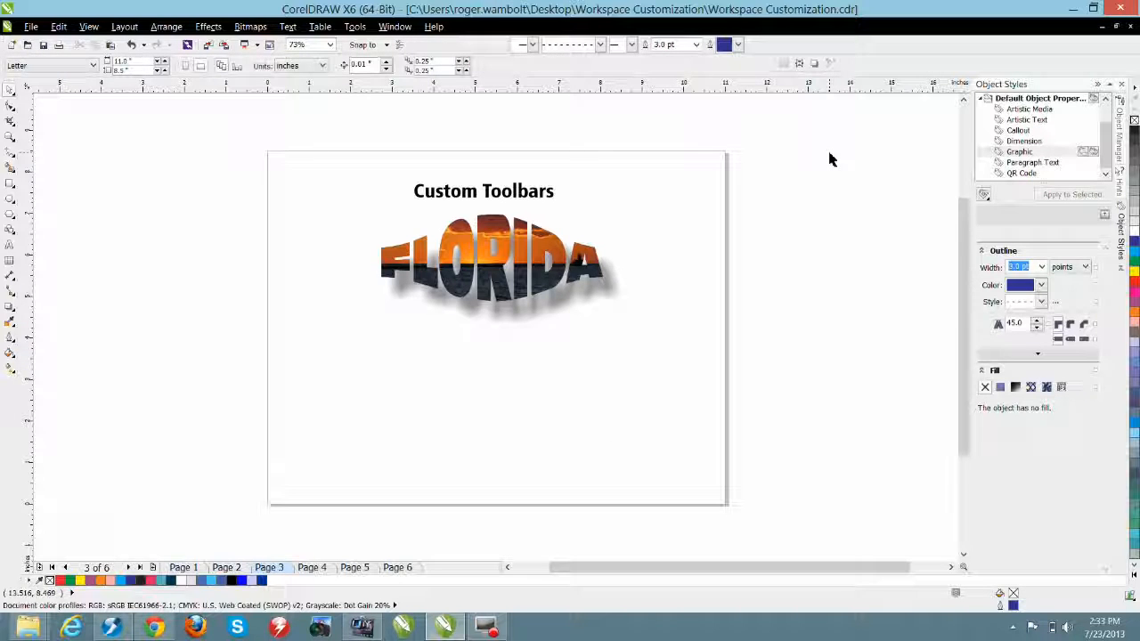
- Go to page 4, Keyboard Shortcuts, and open the shortcut key settings of the command customization
key(Page_Down)
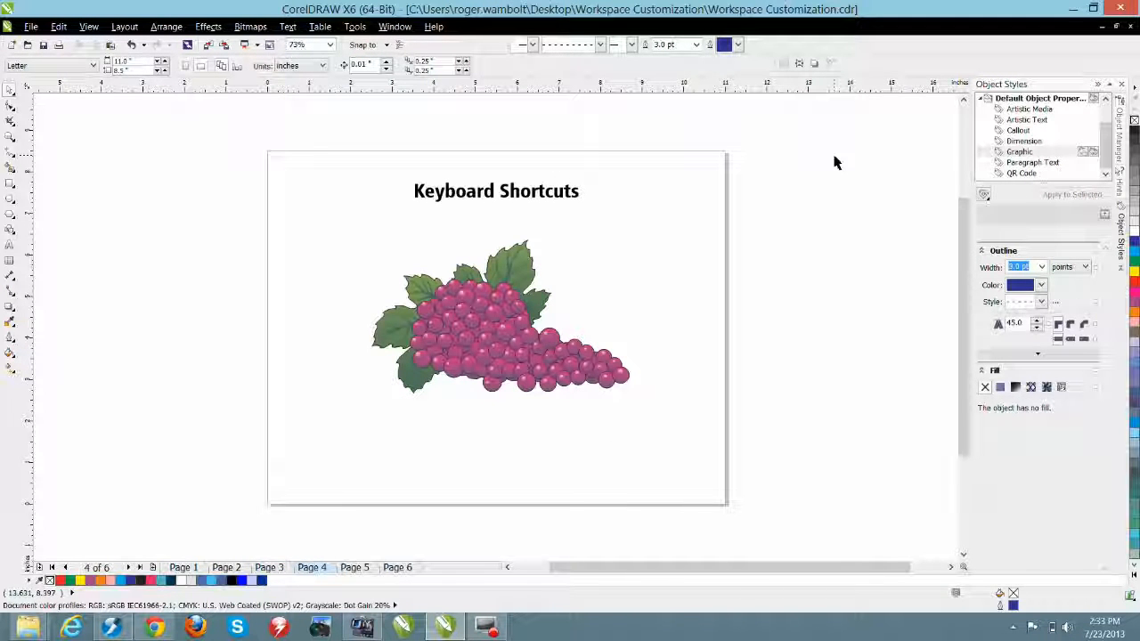
click(355, 27)
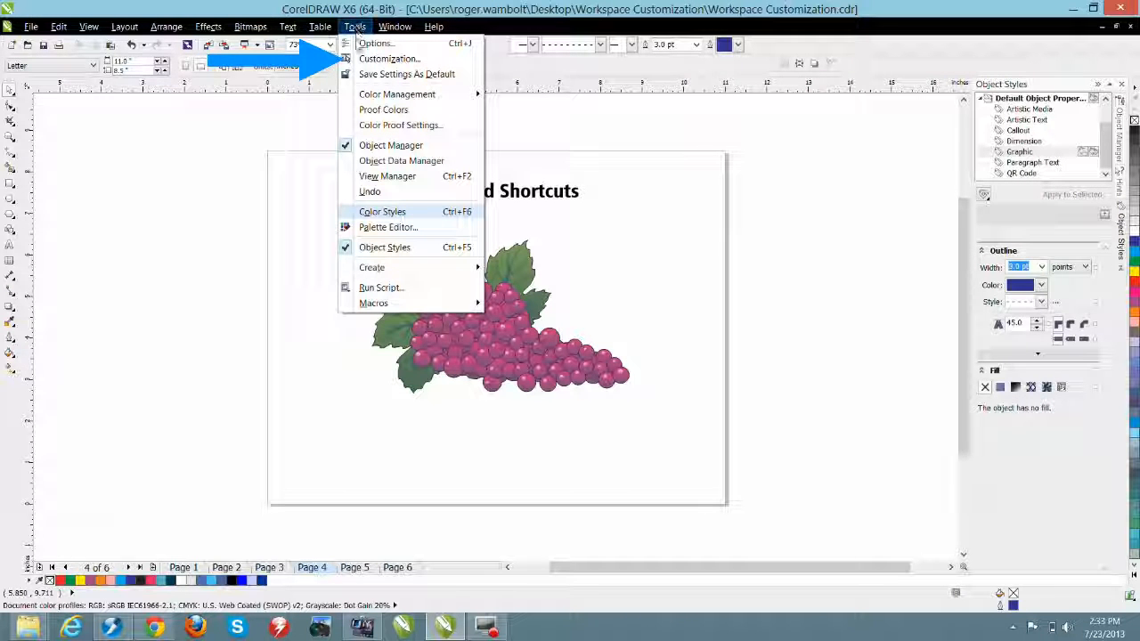
click(382, 58)
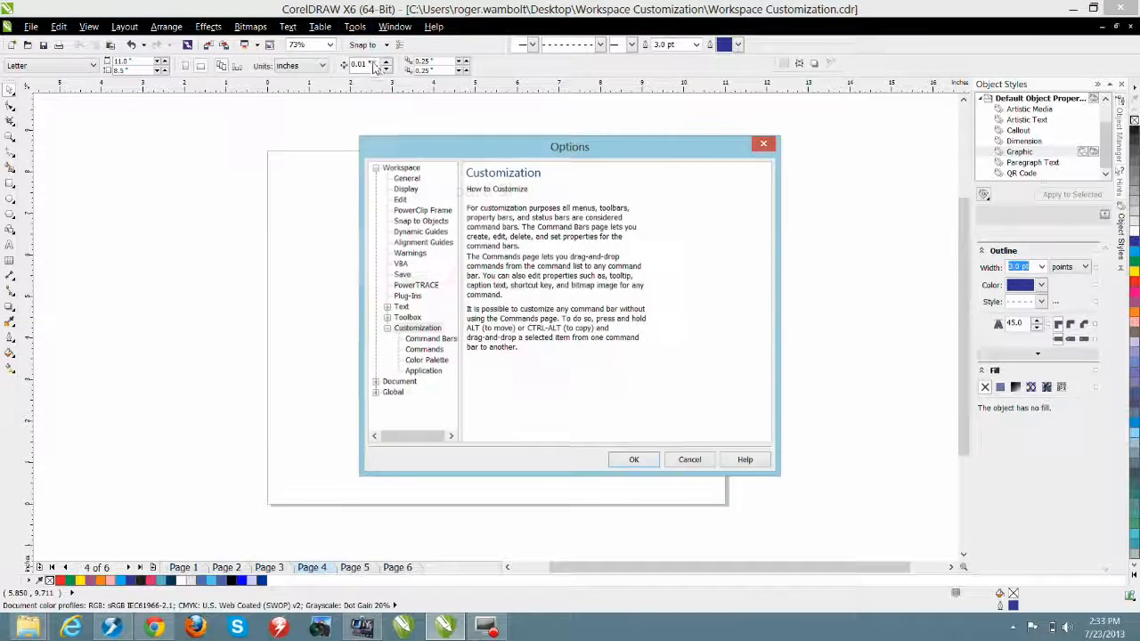
click(424, 349)
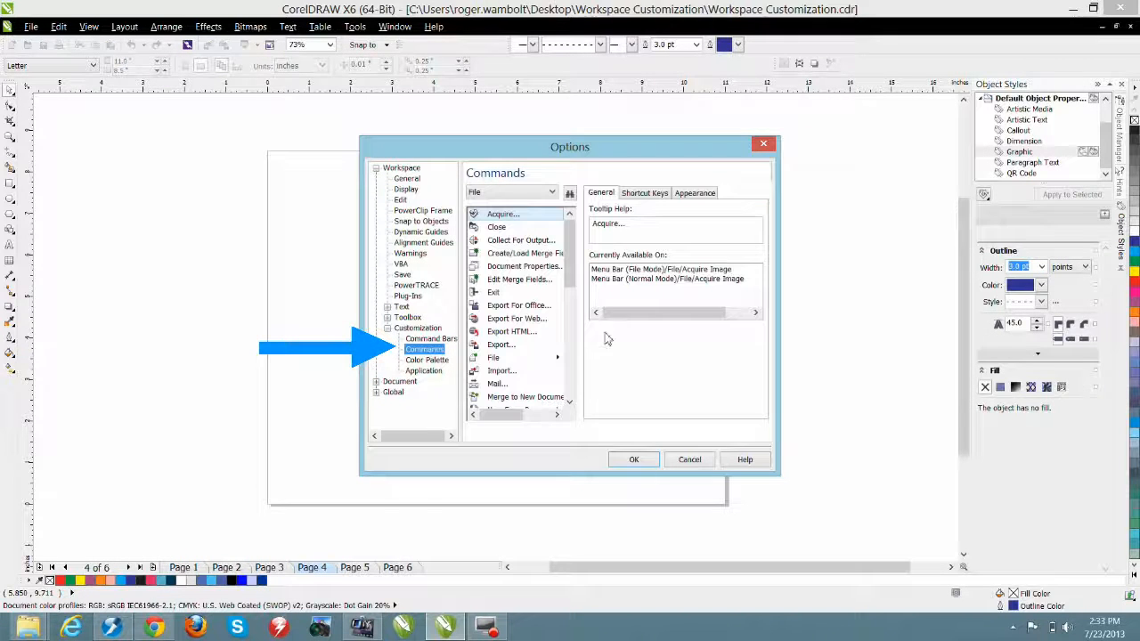
click(641, 196)
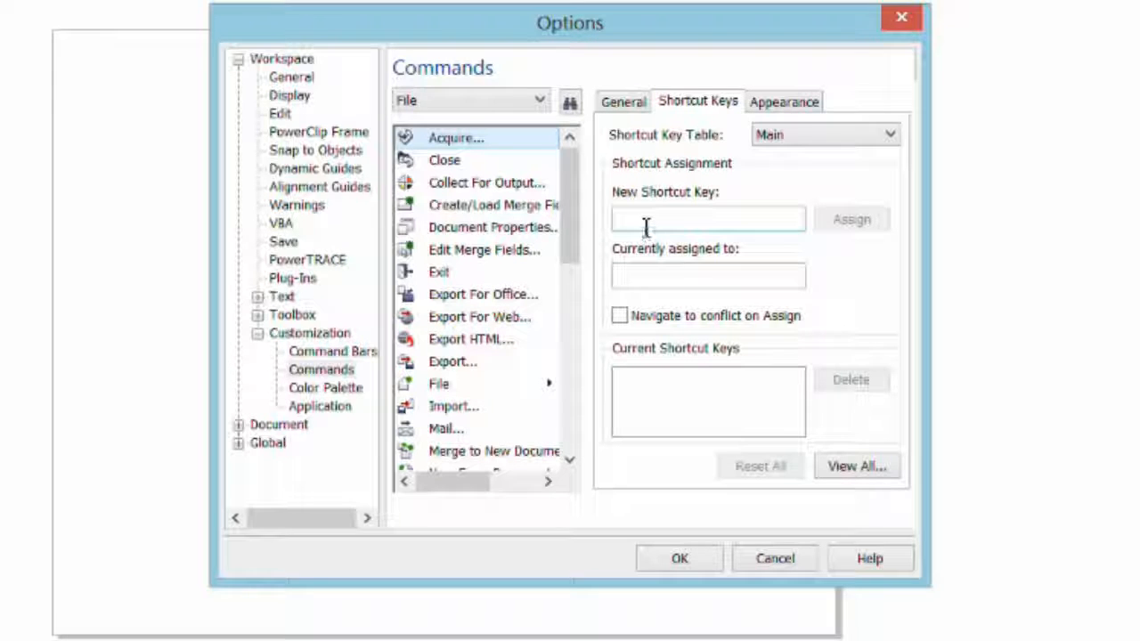
- Assign the shortcut key W to the Wireframe command in the View command category
click(503, 109)
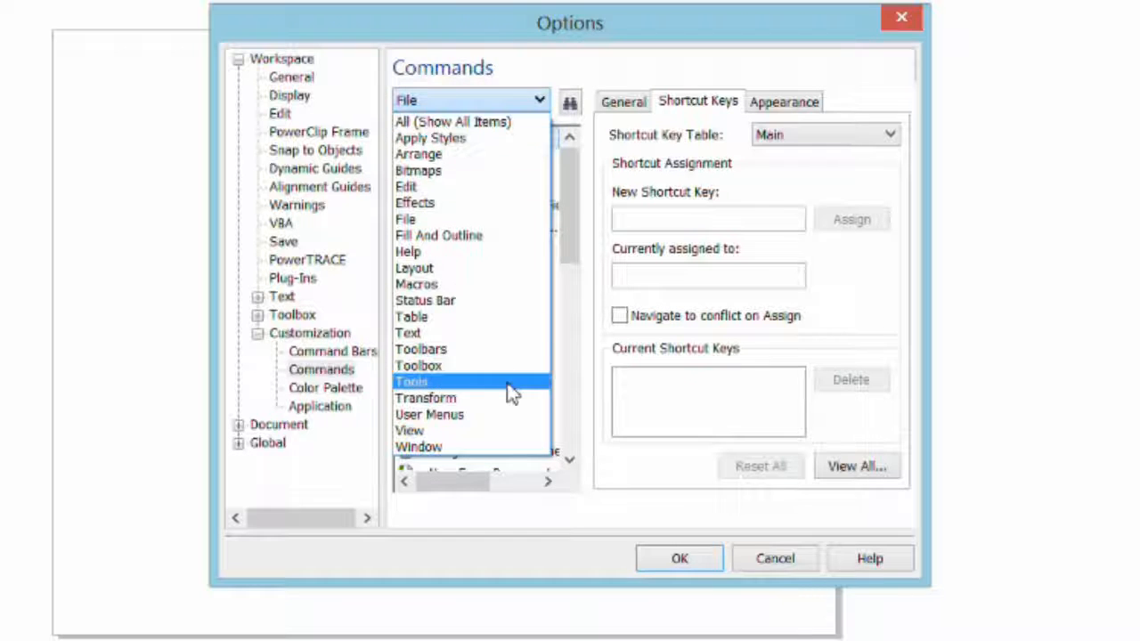
click(450, 437)
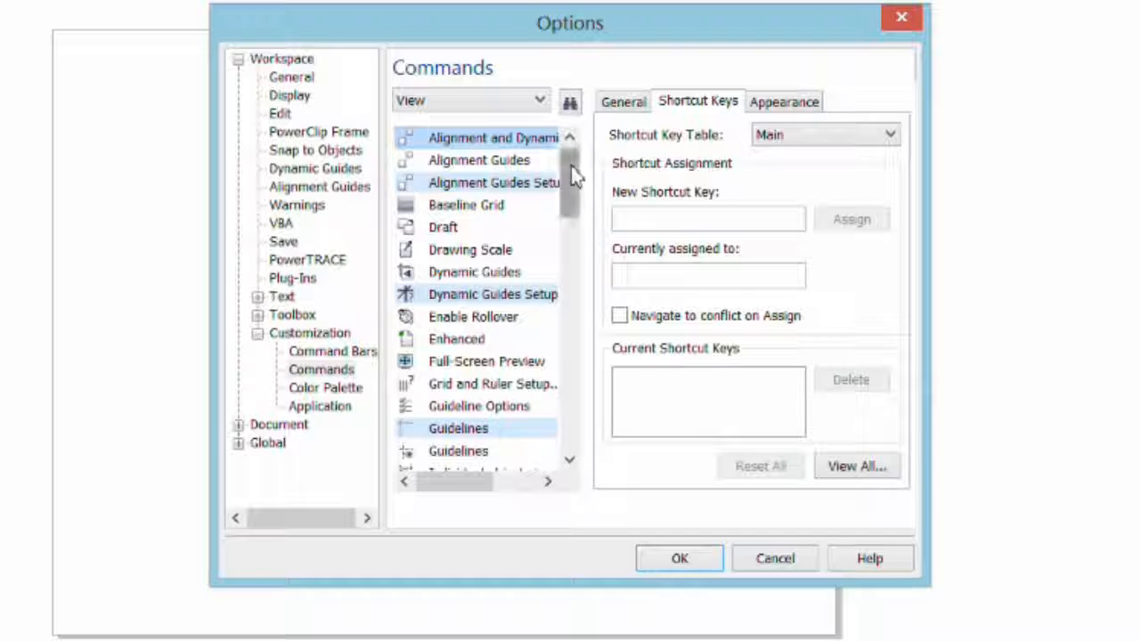
drag(571, 169, 602, 466)
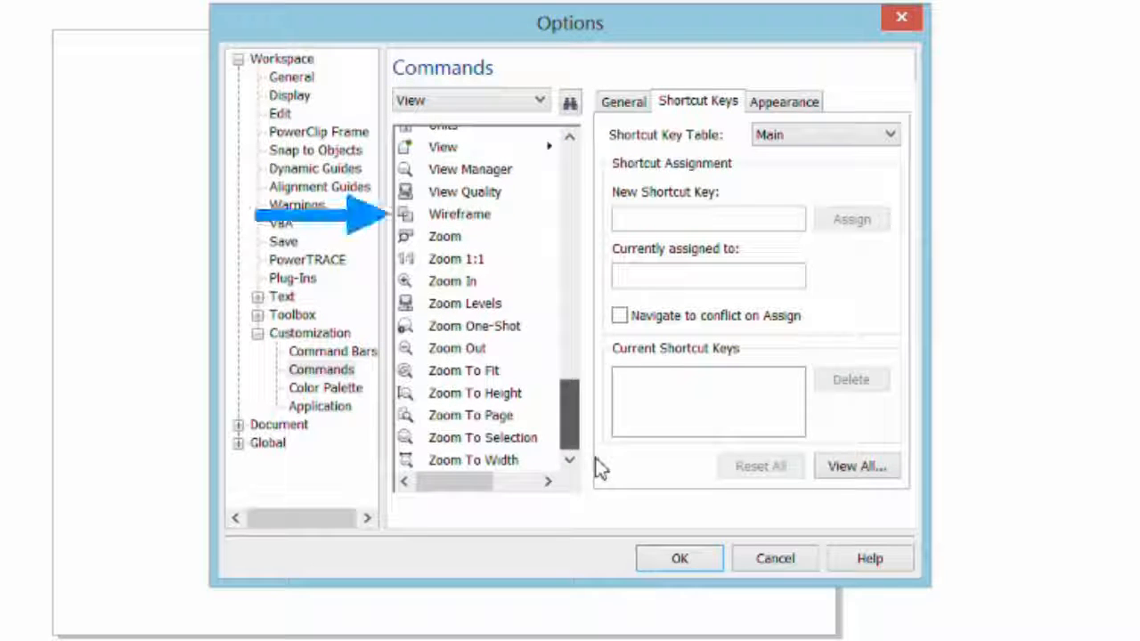
click(470, 216)
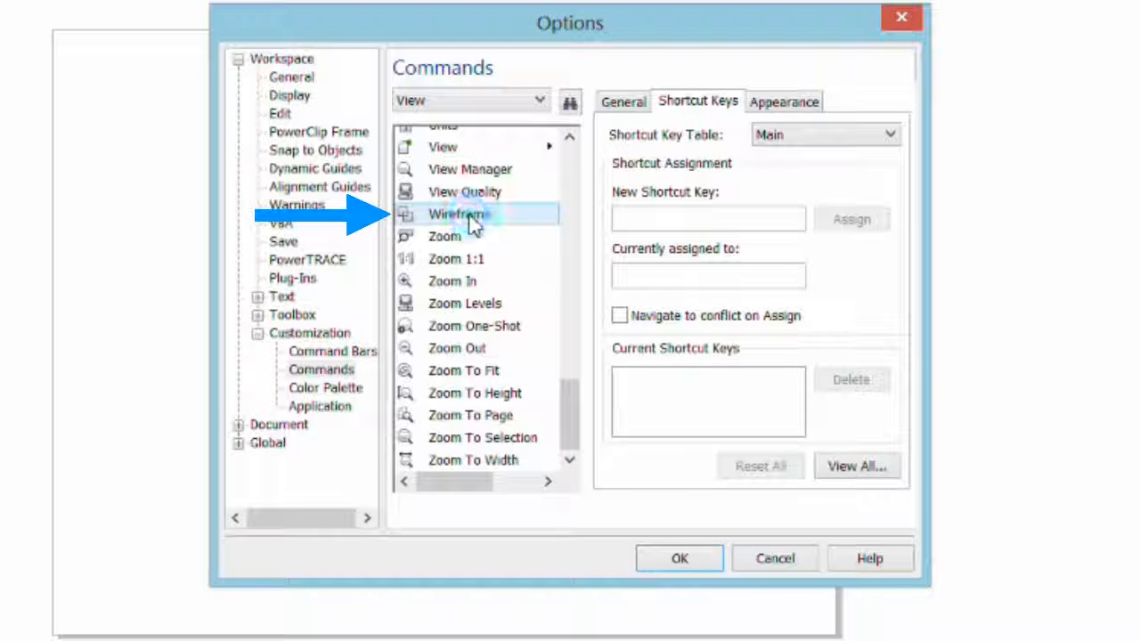
click(659, 220)
key(w)
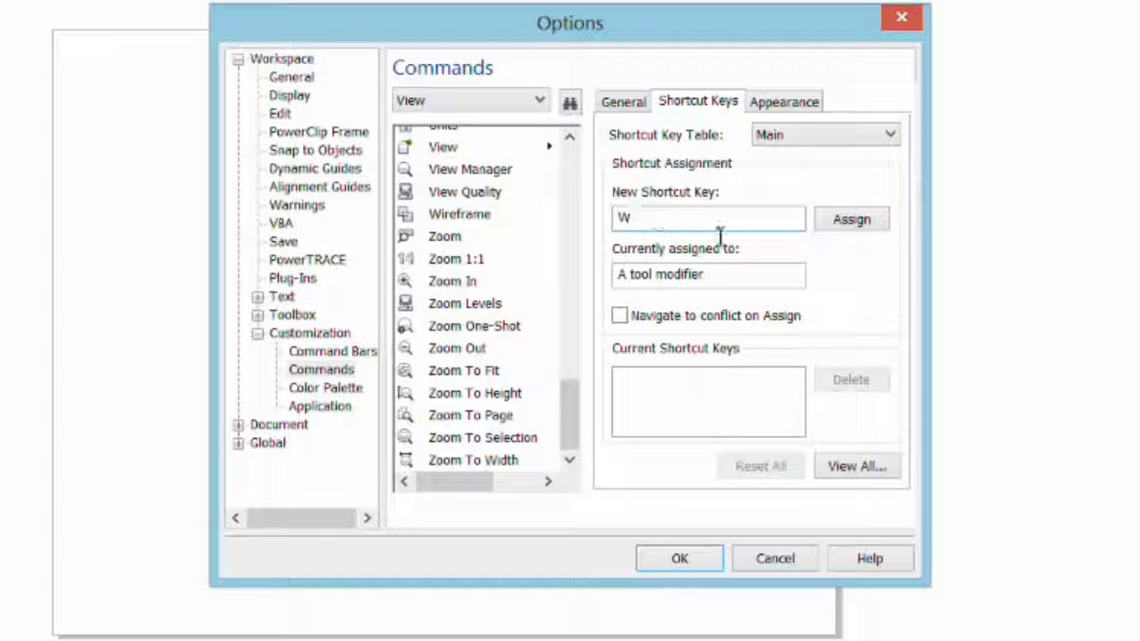
click(848, 222)
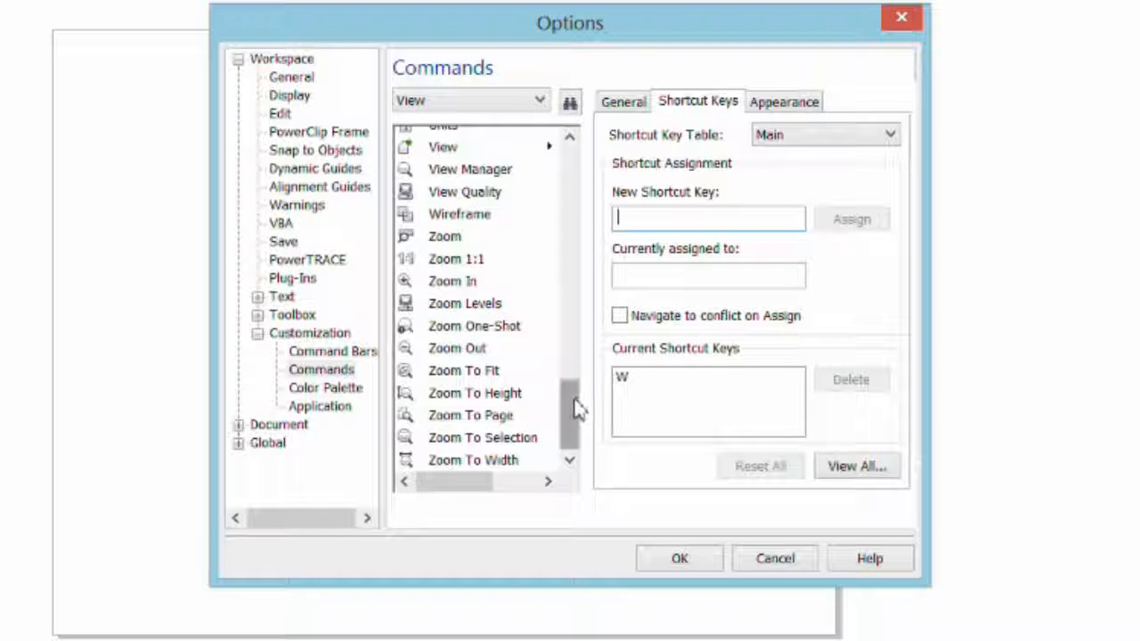
- Assign the shortcut key Q to the Enhanced view command
drag(575, 407, 561, 170)
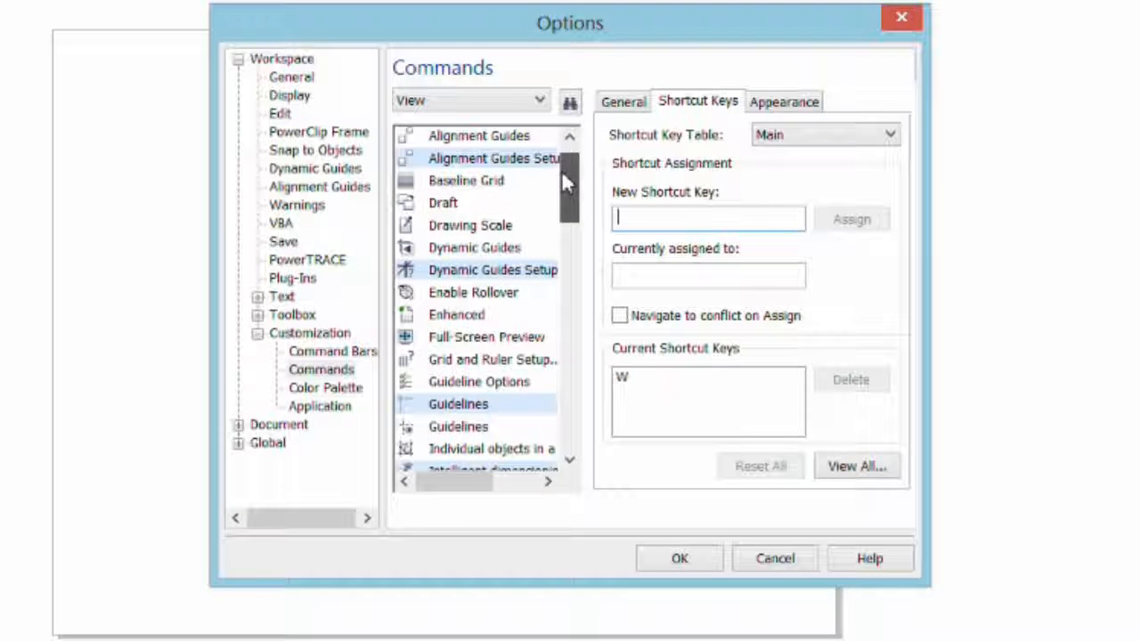
click(450, 318)
click(626, 219)
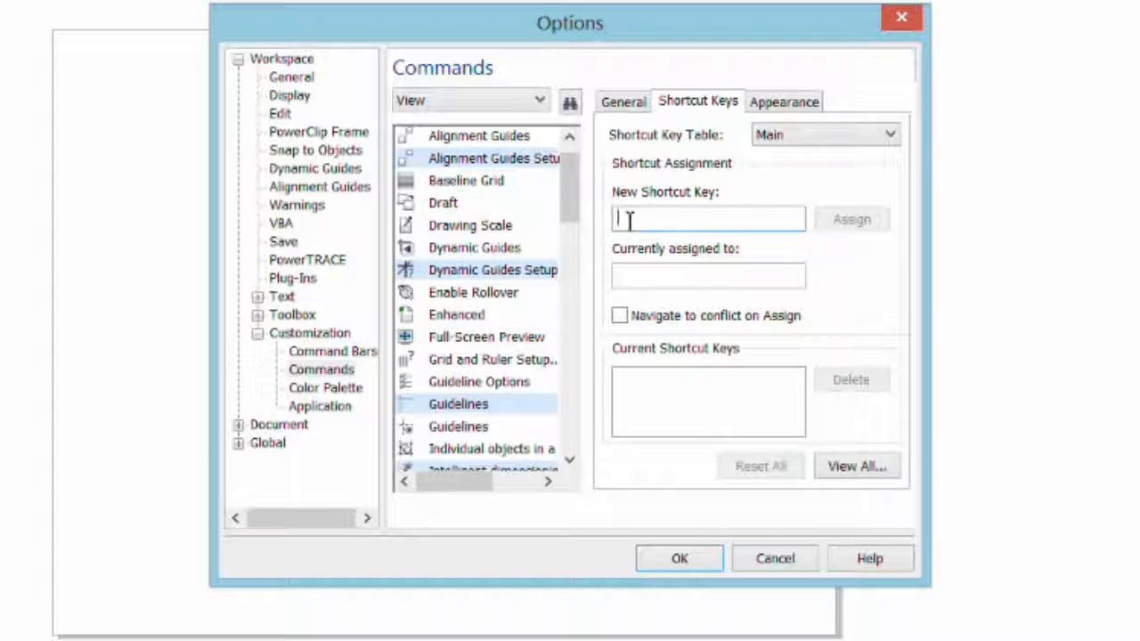
key(q)
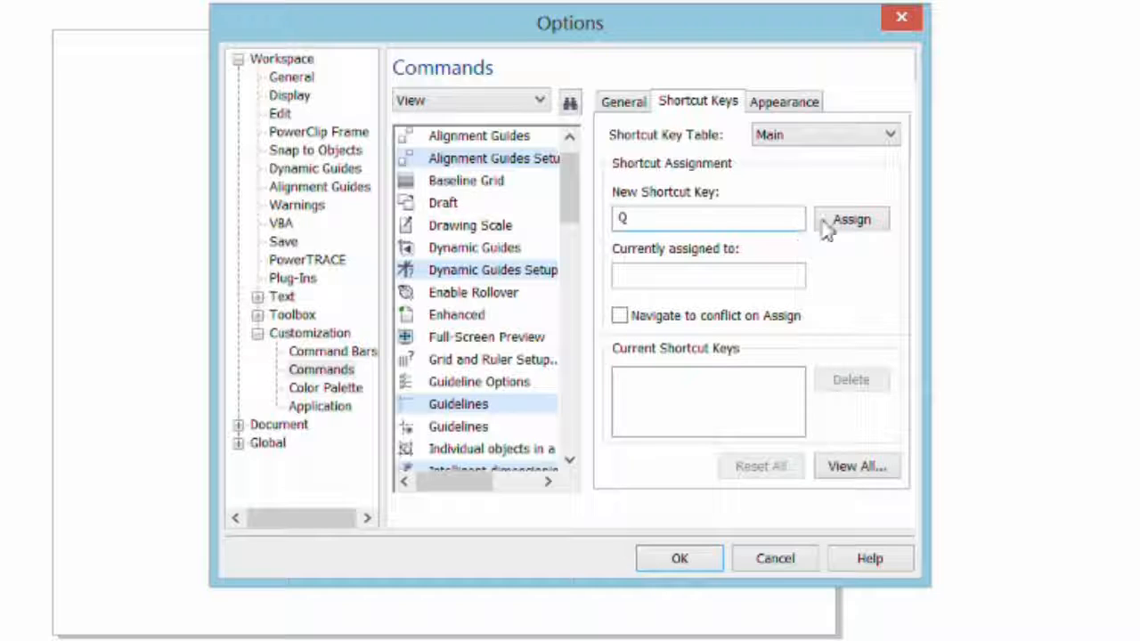
click(862, 221)
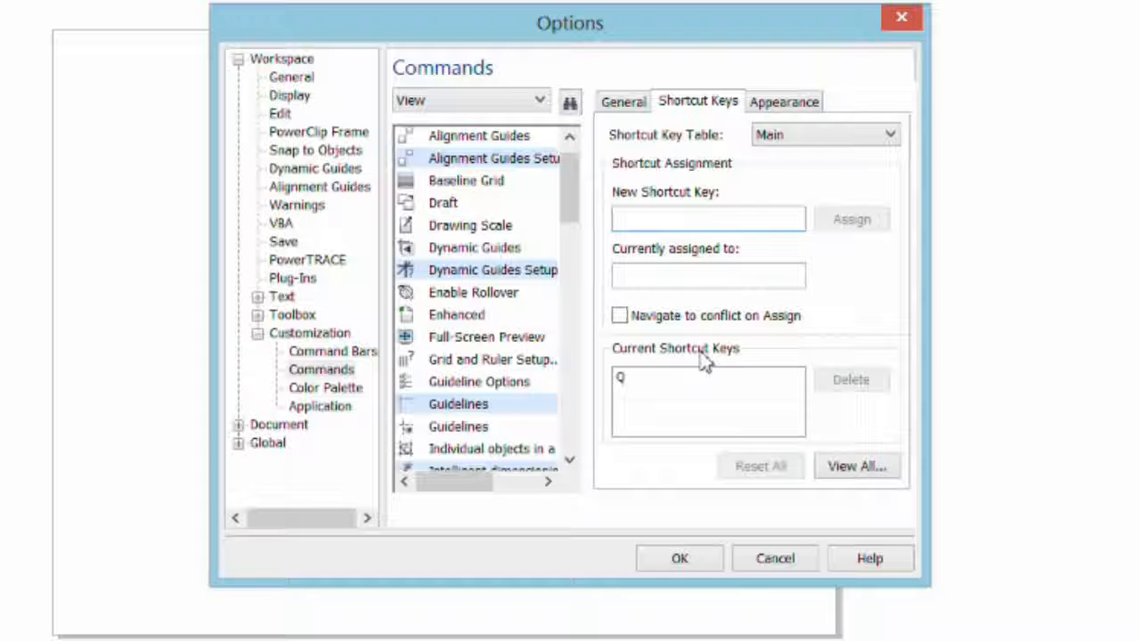
- Assign the shortcut key S to the Page Sorter View command and accept the customization
click(572, 182)
drag(574, 194, 570, 294)
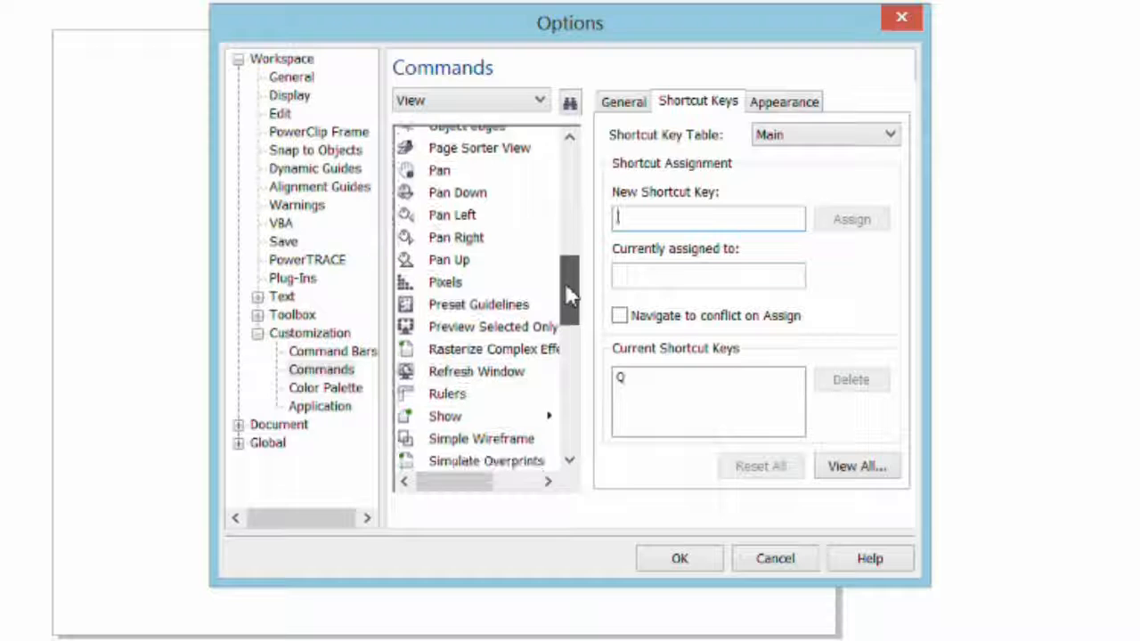
click(491, 148)
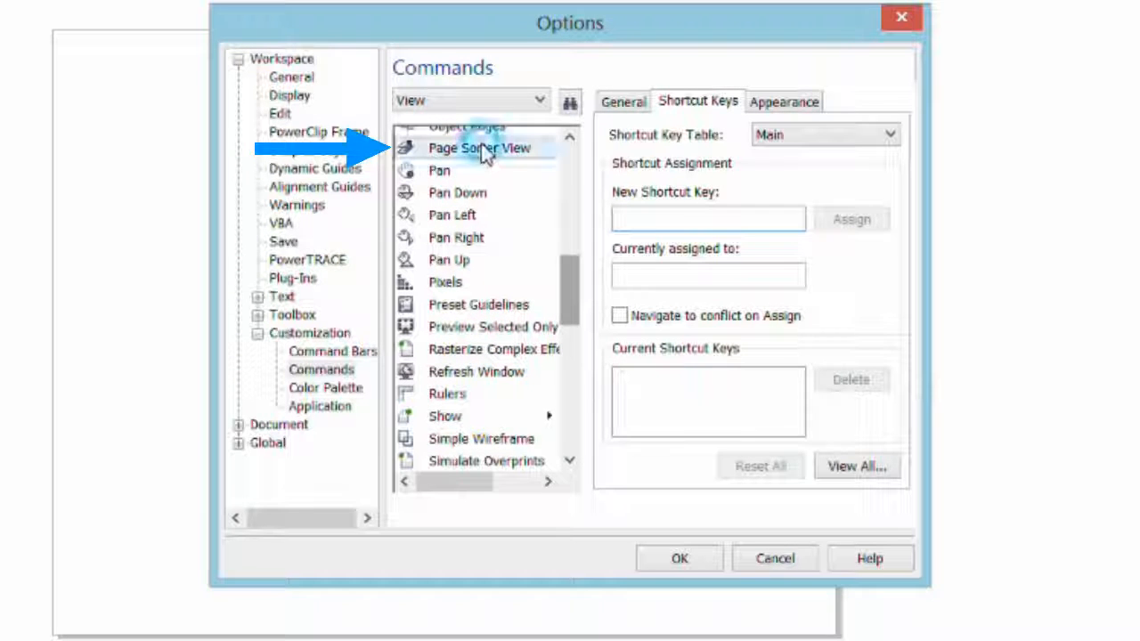
click(636, 219)
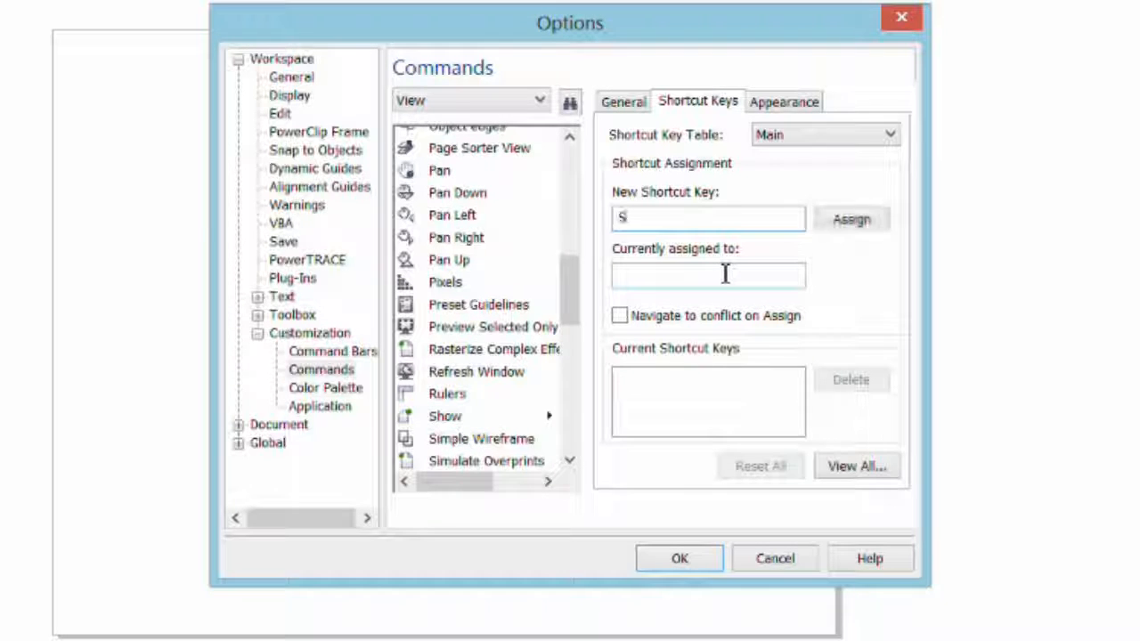
click(841, 222)
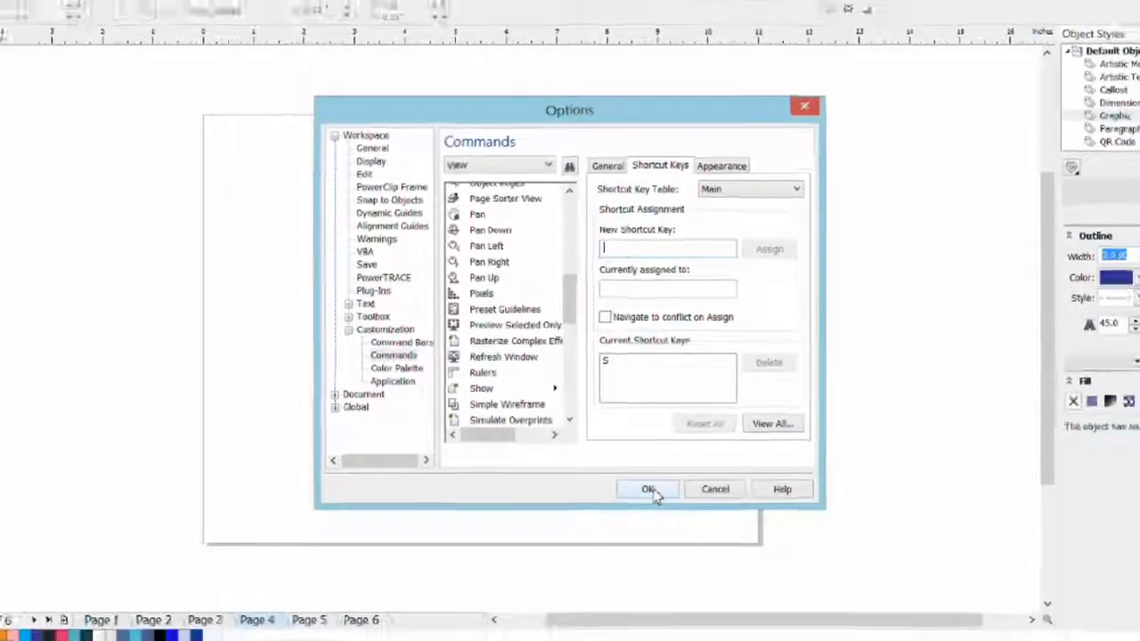
click(695, 563)
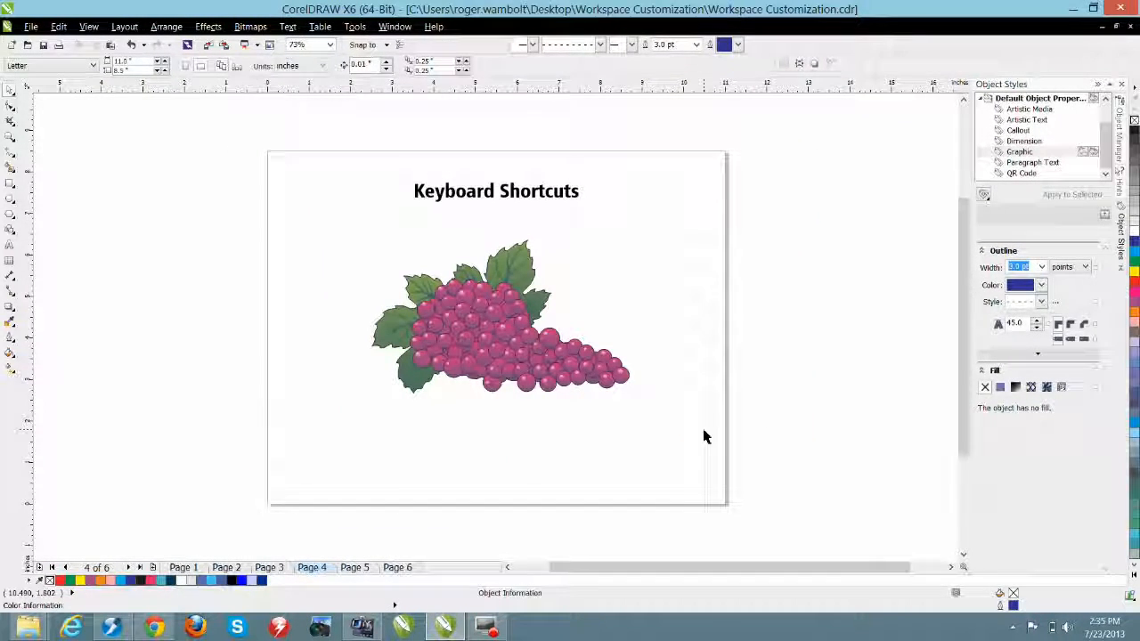
- Test the new view shortcuts by switching page 4 through Wireframe, Enhanced and Page Sorter View, and reopen page 4
key(shift+F9)
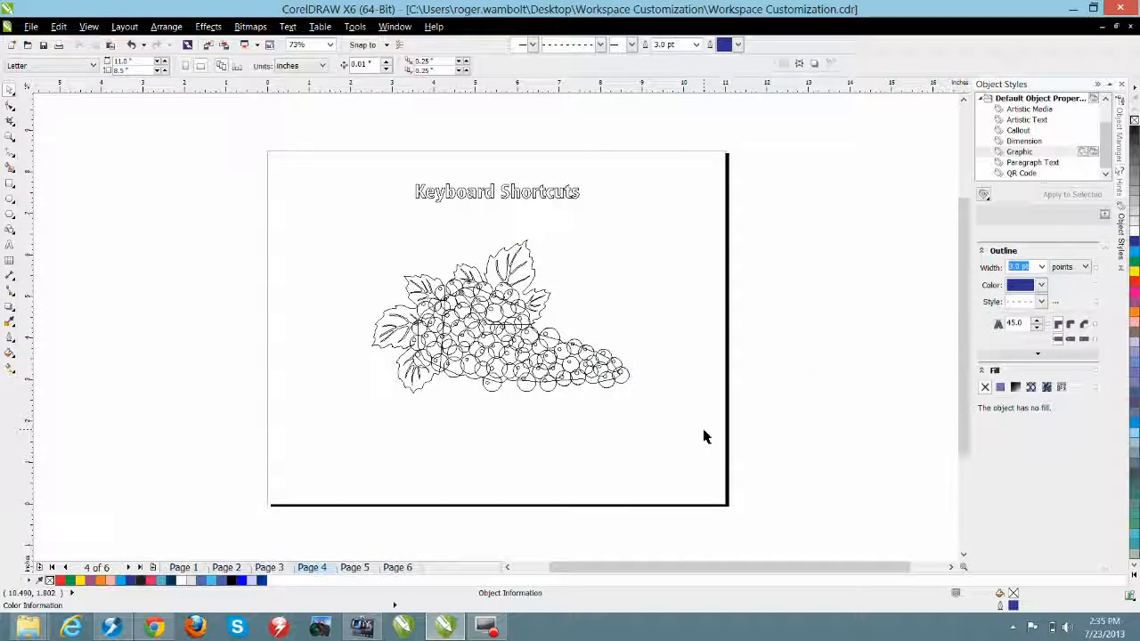
key(shift+F9)
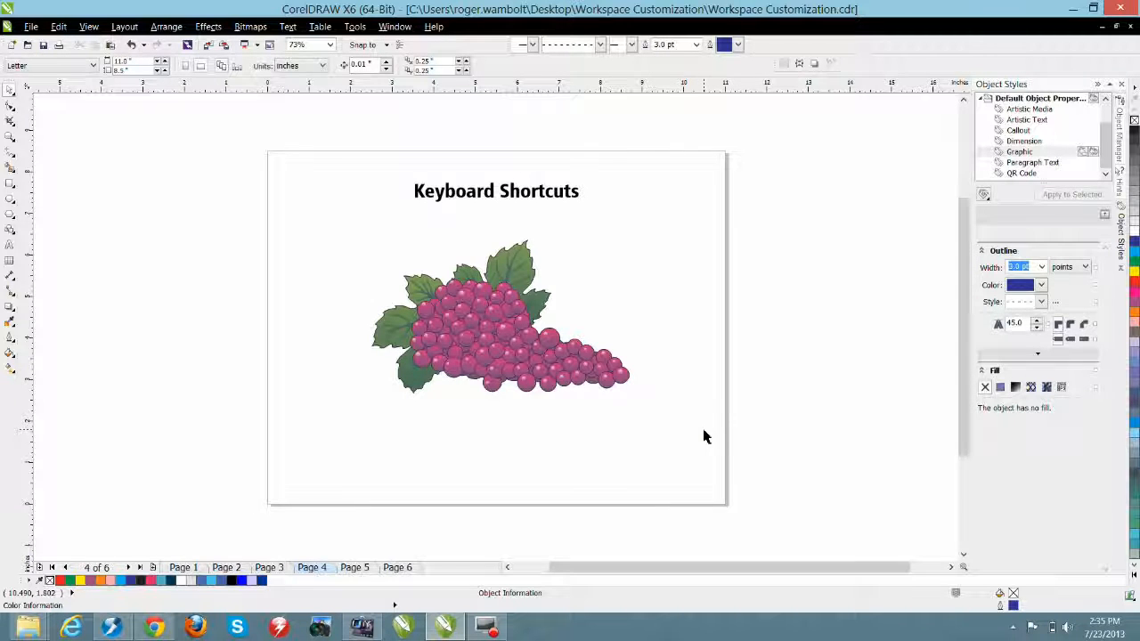
key(ctrl+shift+p)
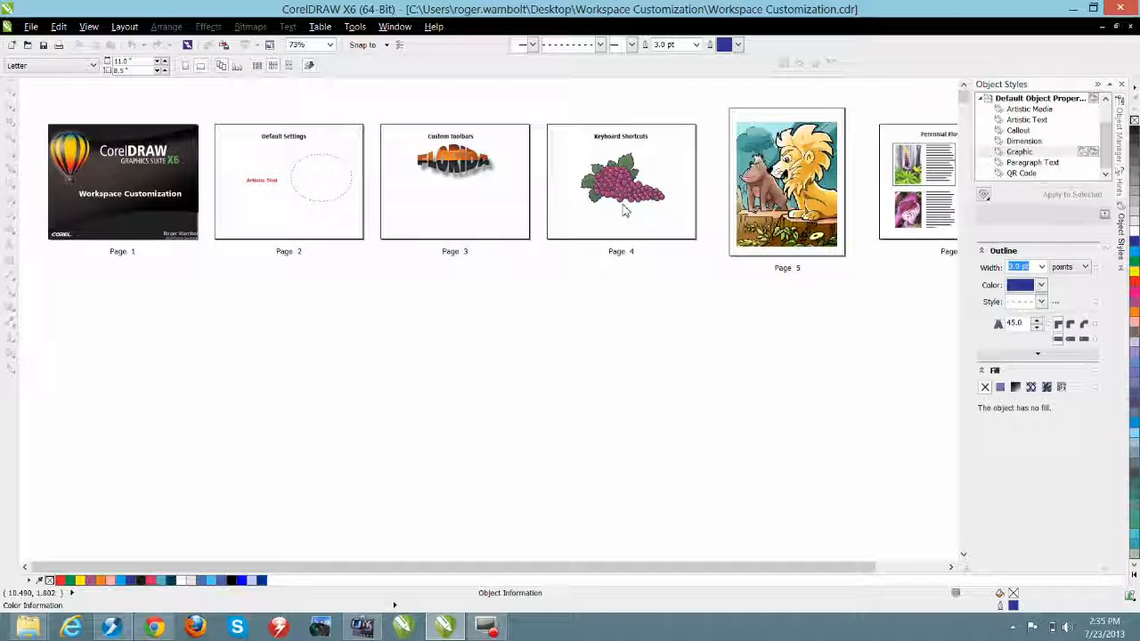
double_click(626, 211)
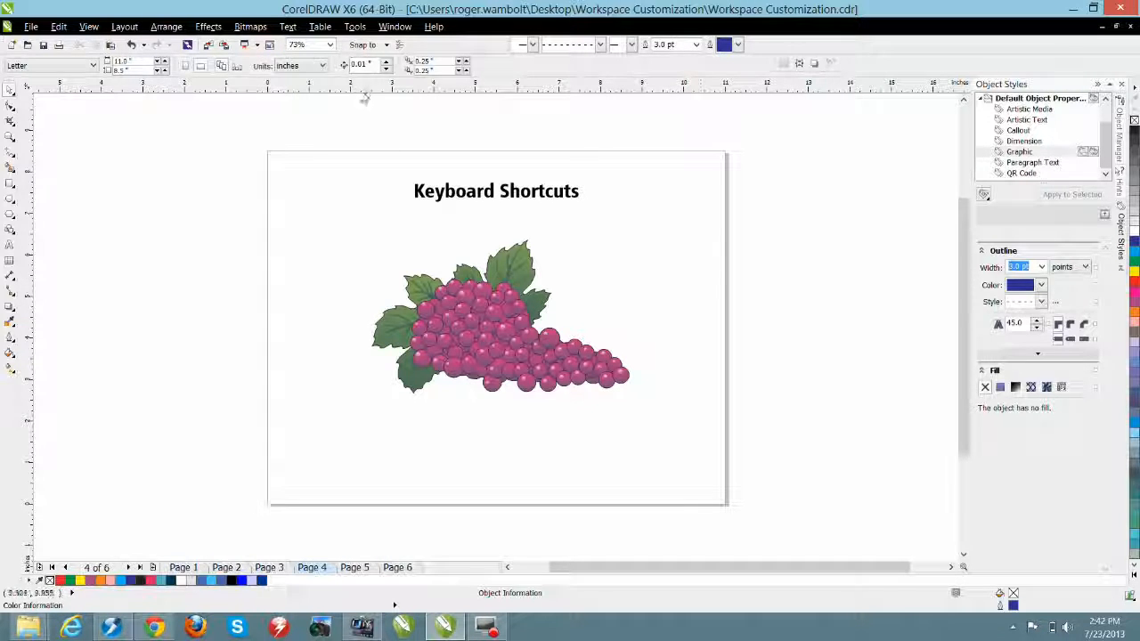
- Open the Workspace options and start exporting the X6 Default Workspace
click(355, 27)
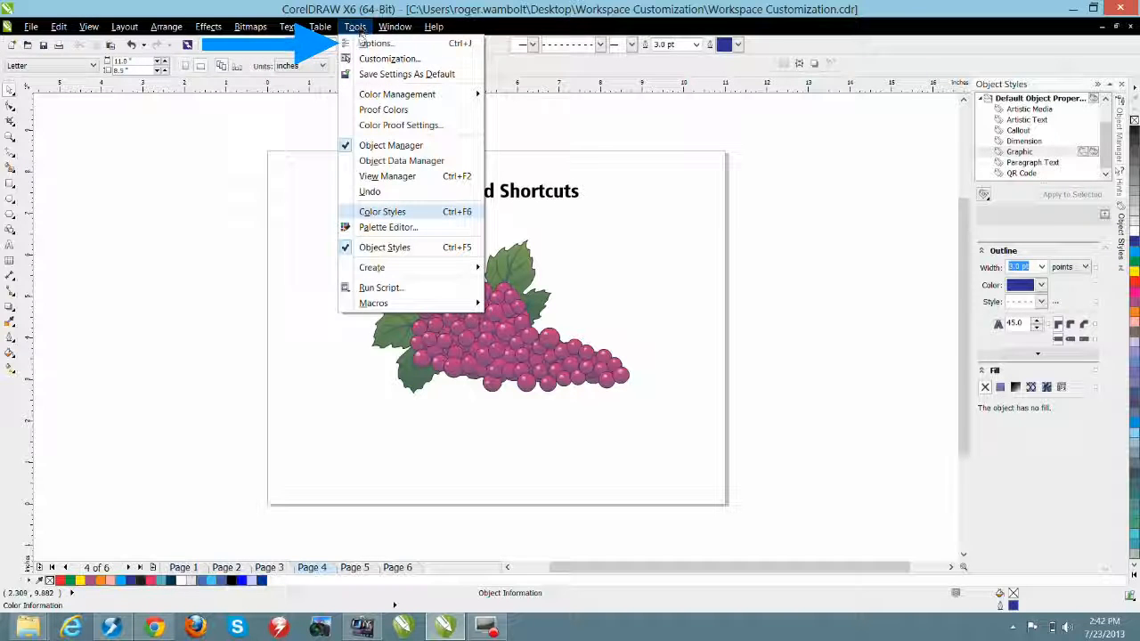
click(366, 43)
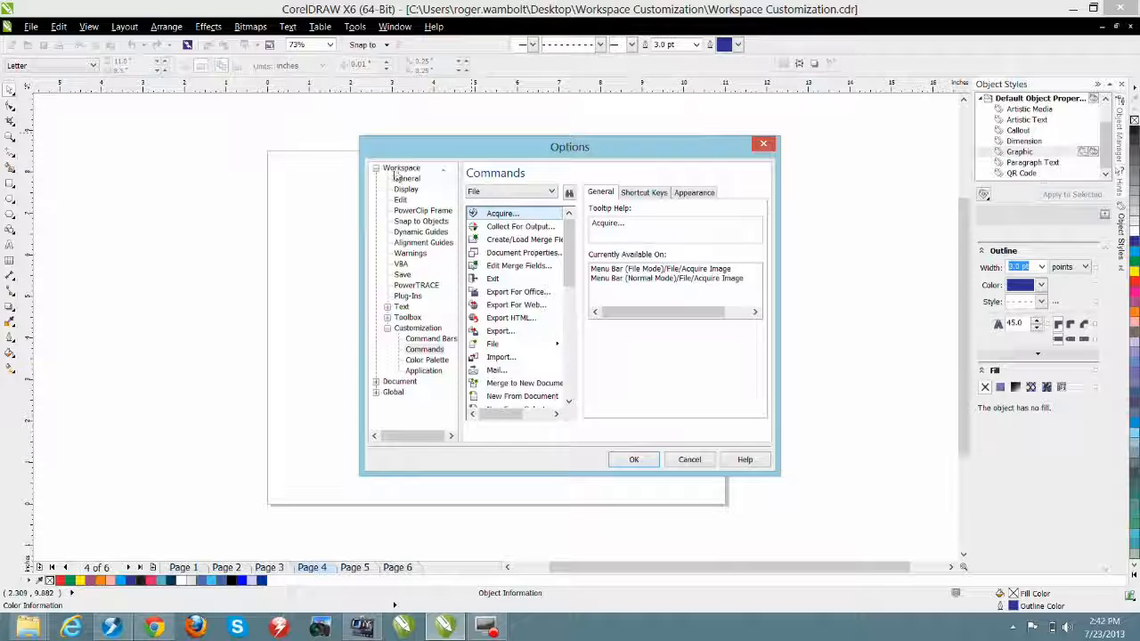
click(400, 168)
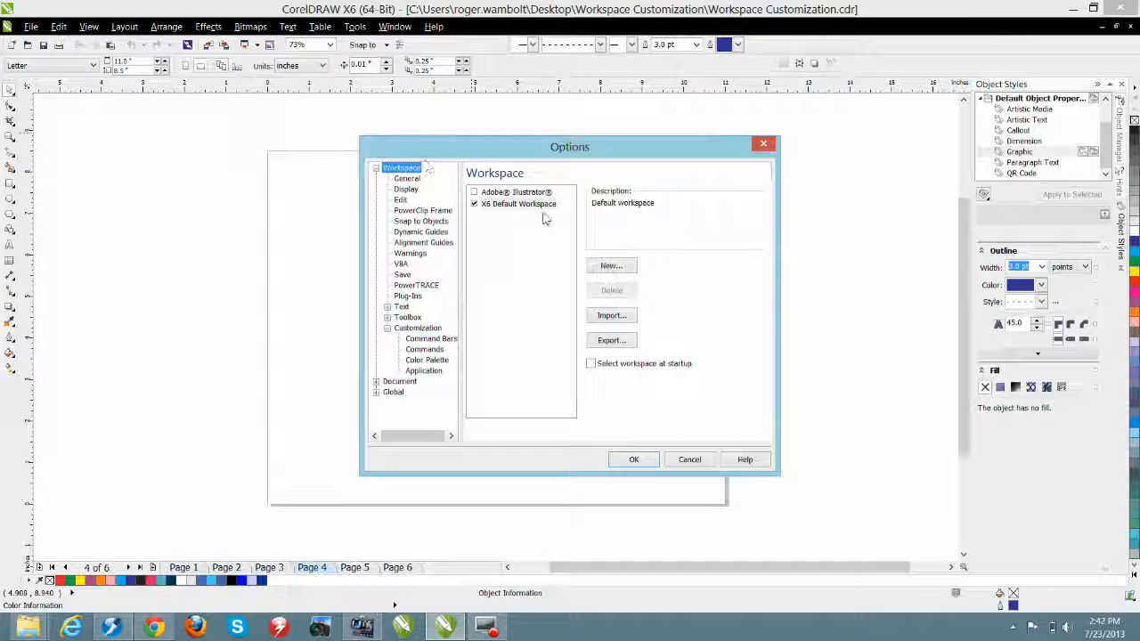
click(473, 204)
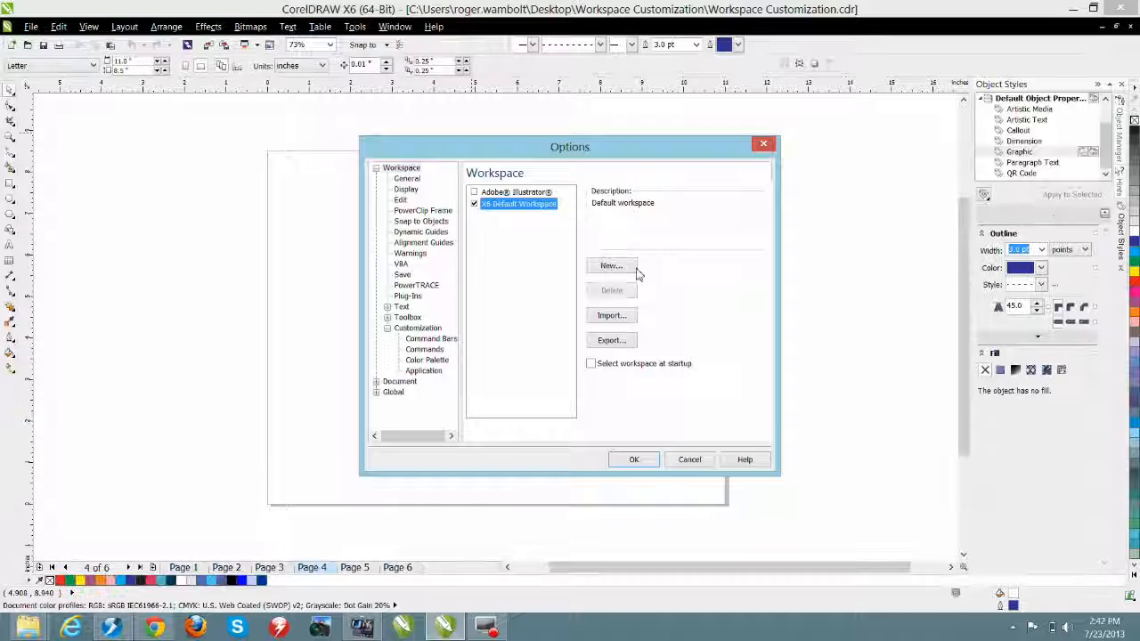
click(612, 340)
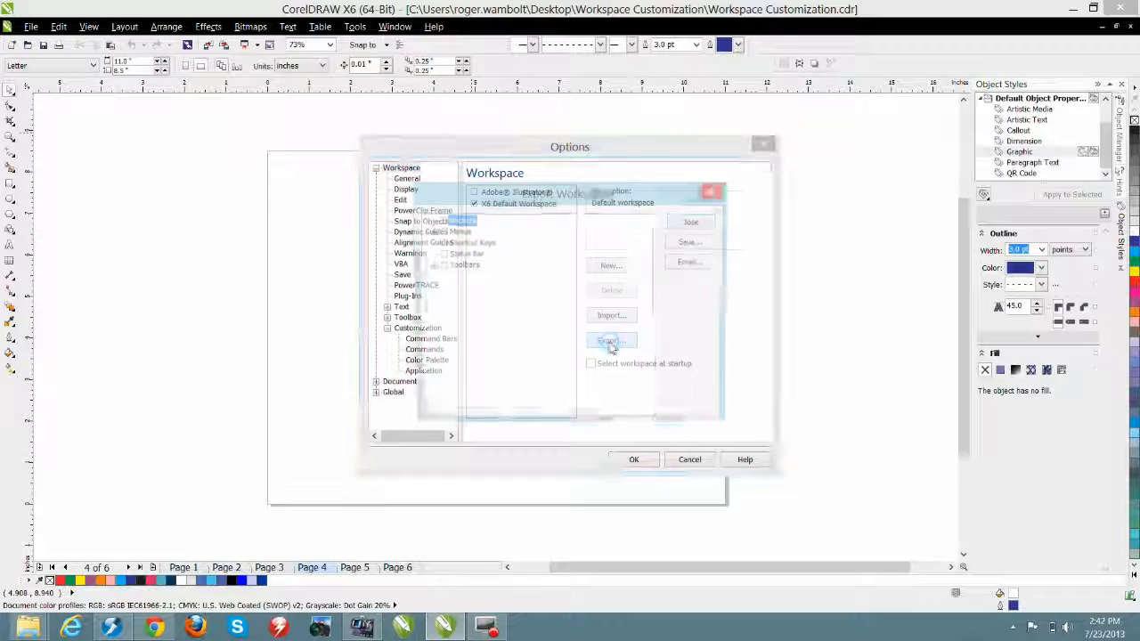
- Include Dockers, Menus, Shortcut Keys, Status Bar and Toolbars in the workspace export
click(439, 220)
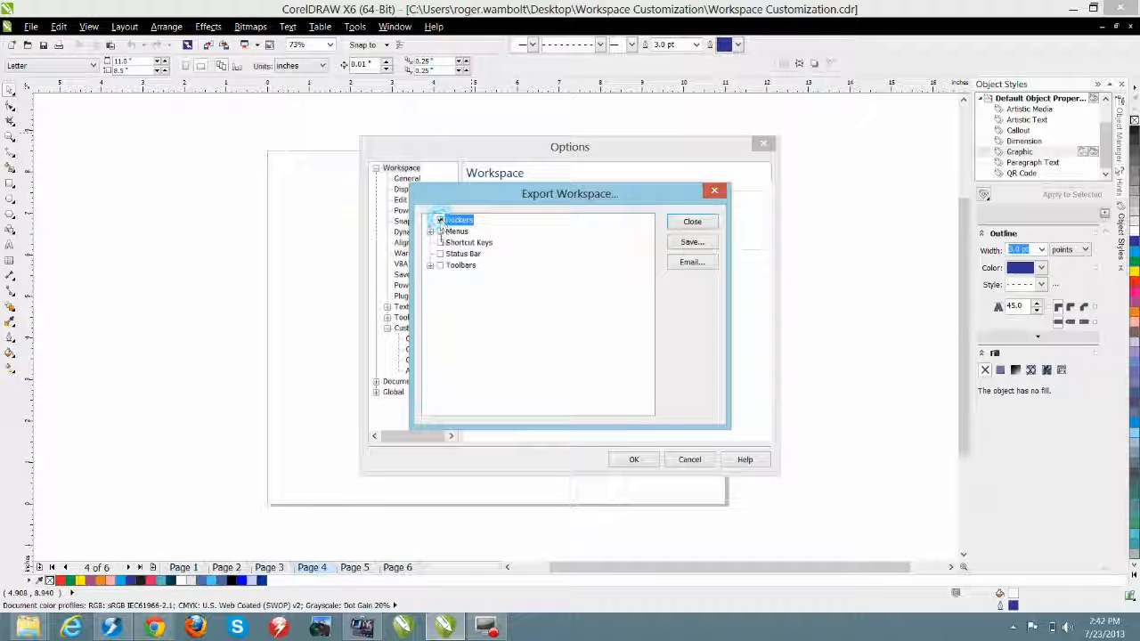
click(440, 232)
click(439, 243)
click(440, 253)
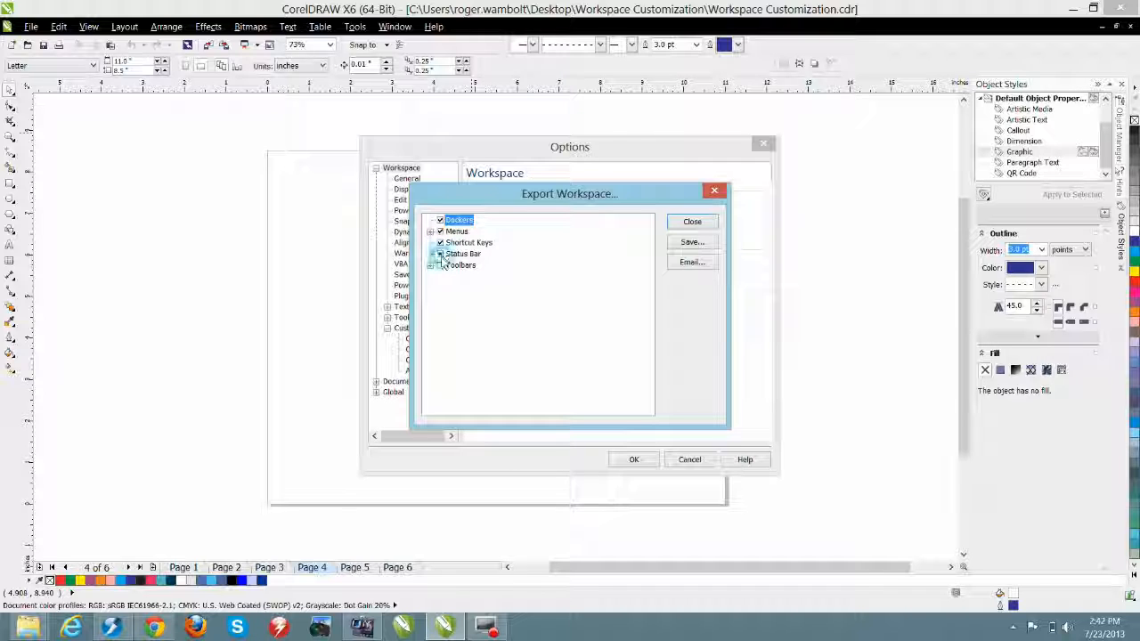
click(439, 266)
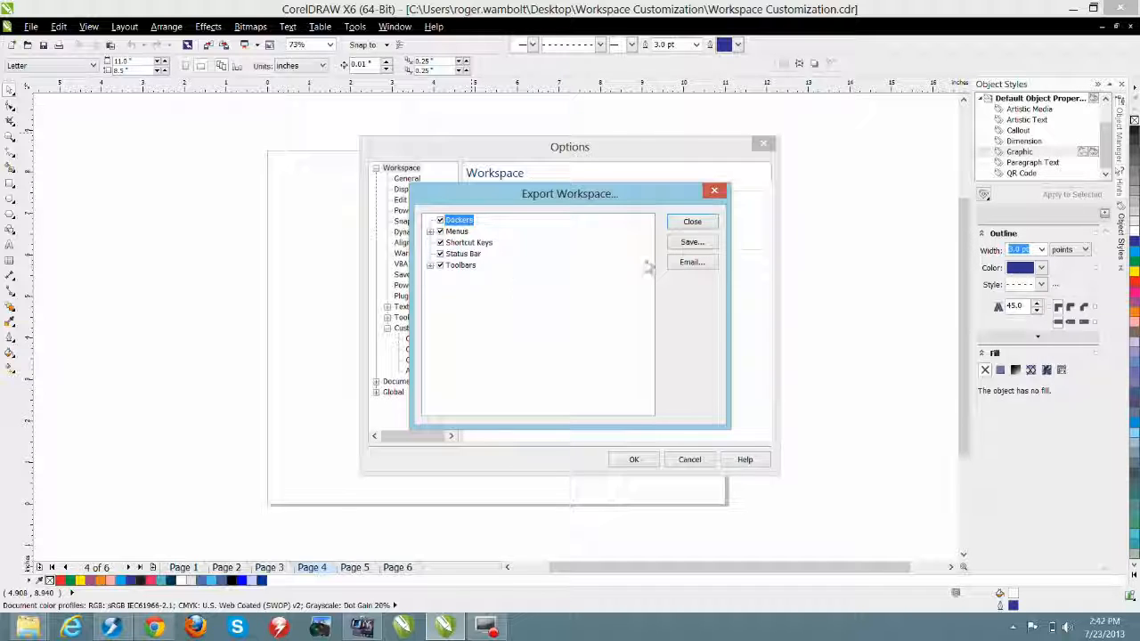
- Save the exported workspace as "Workspace customization.xslt" in the default Workspace folder and close the export and options dialogs
click(689, 248)
click(688, 249)
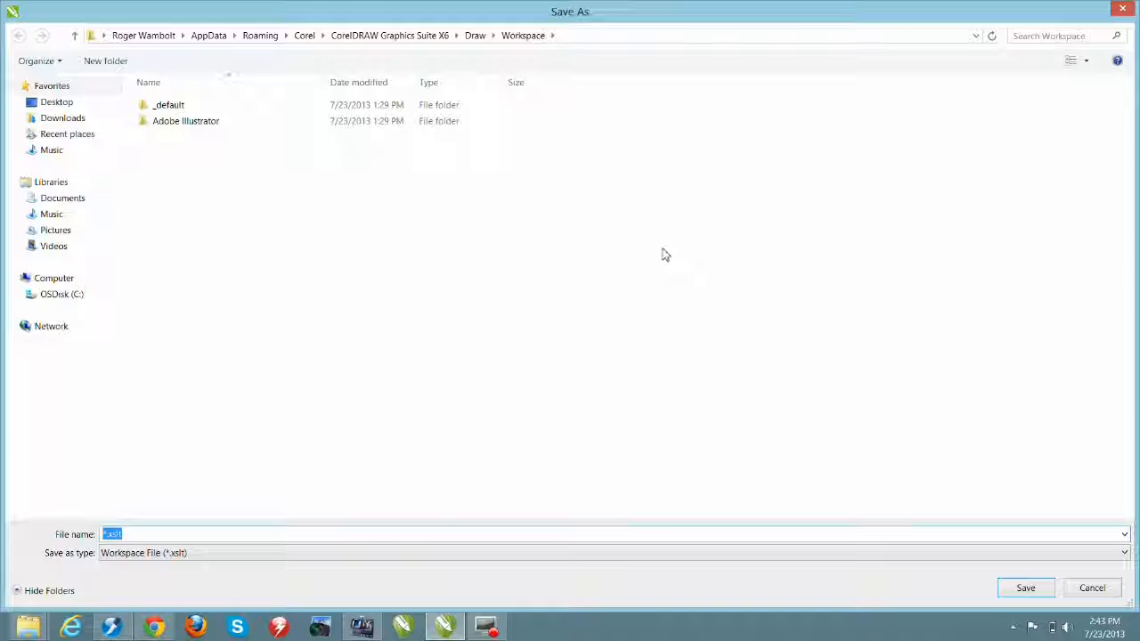
click(107, 534)
key(BackSpace)
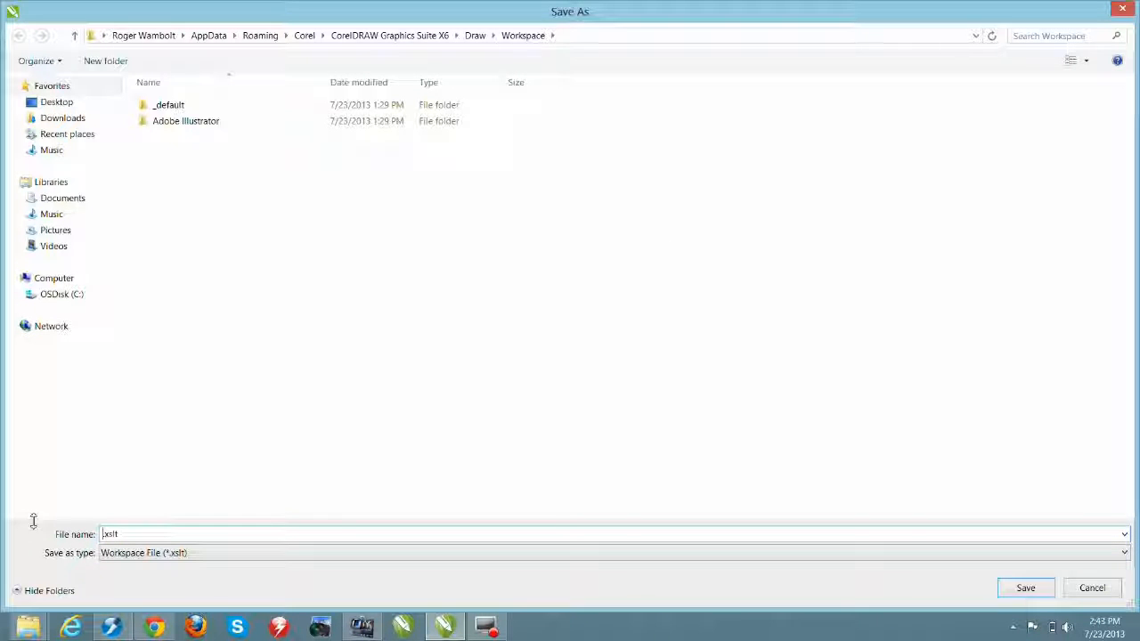
text(Workspace customization)
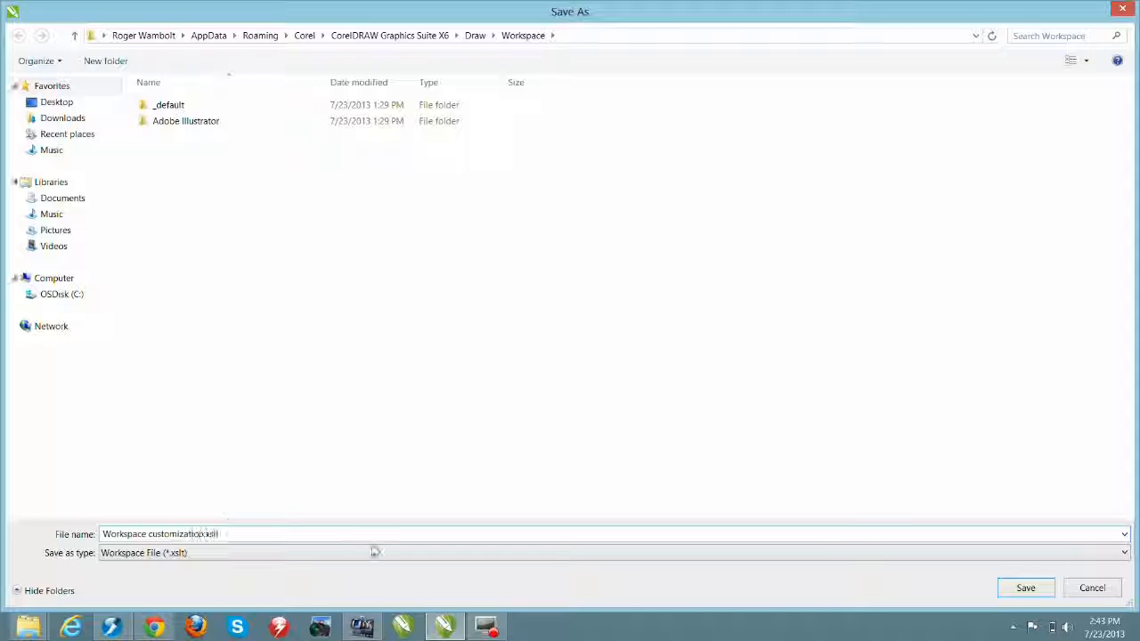
click(1020, 590)
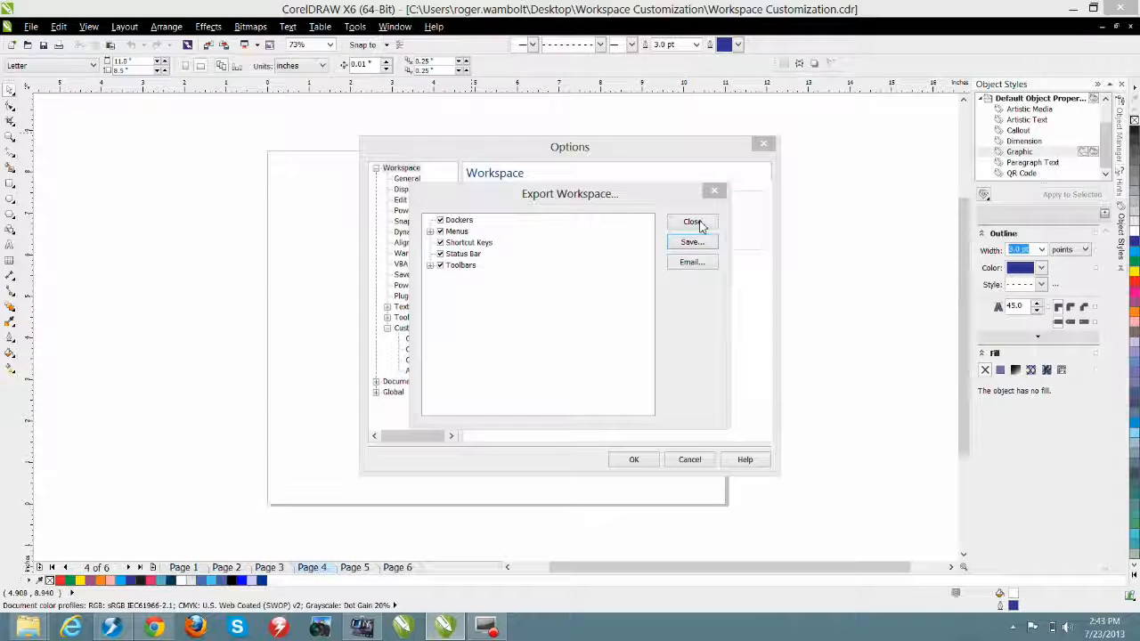
click(699, 224)
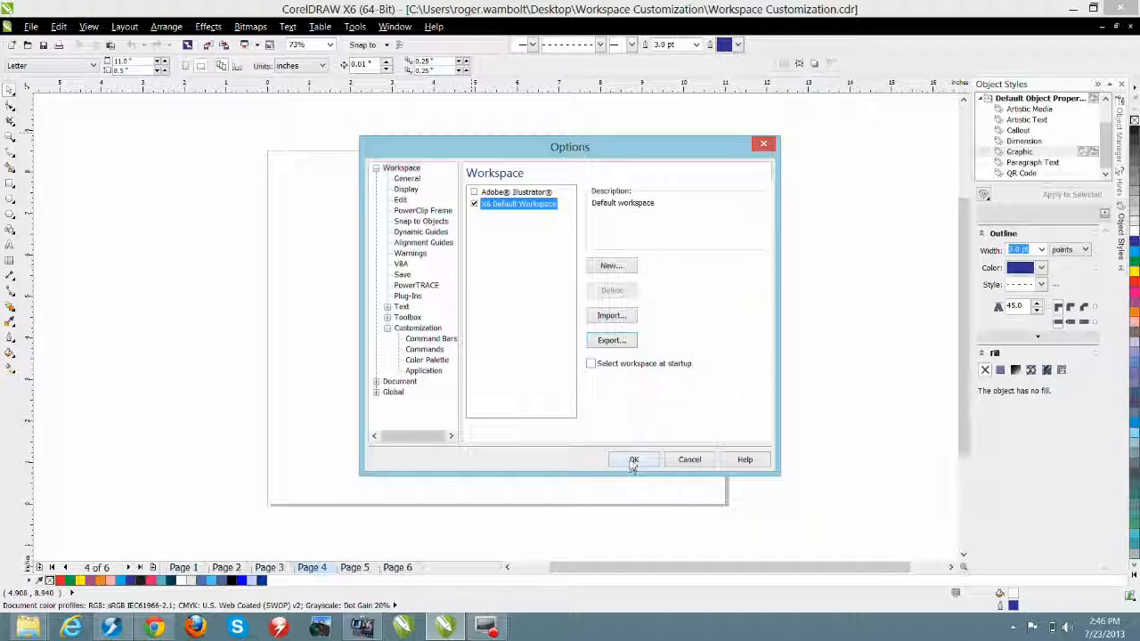
click(633, 460)
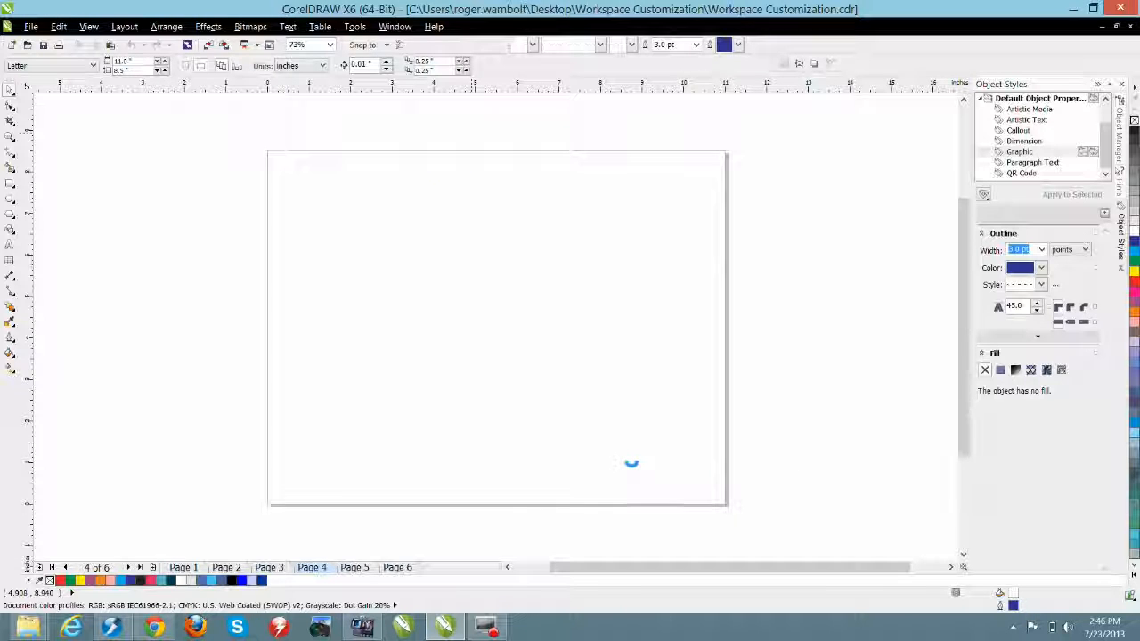